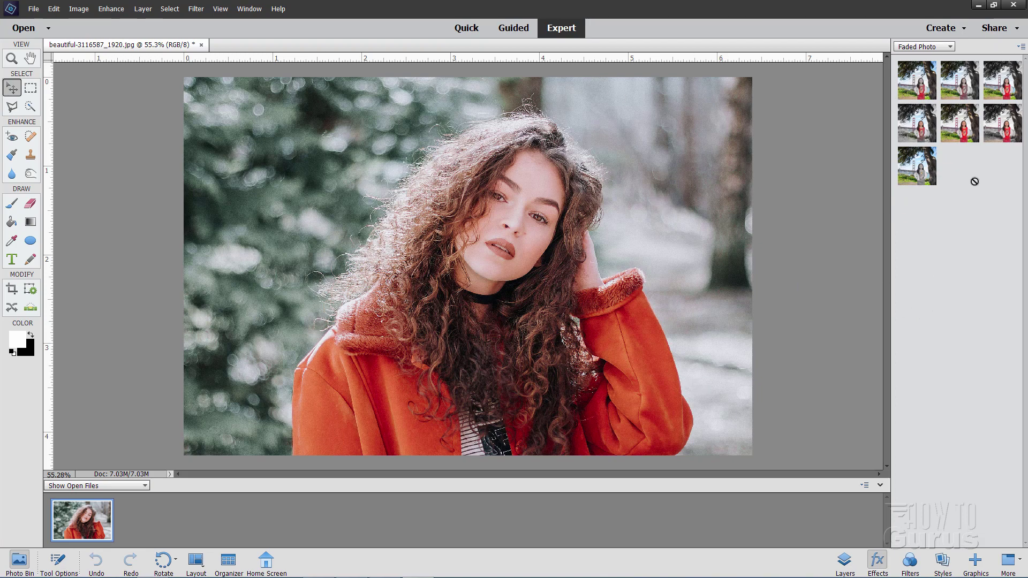
{"action": "left_click", "coordinate": [843, 563]}
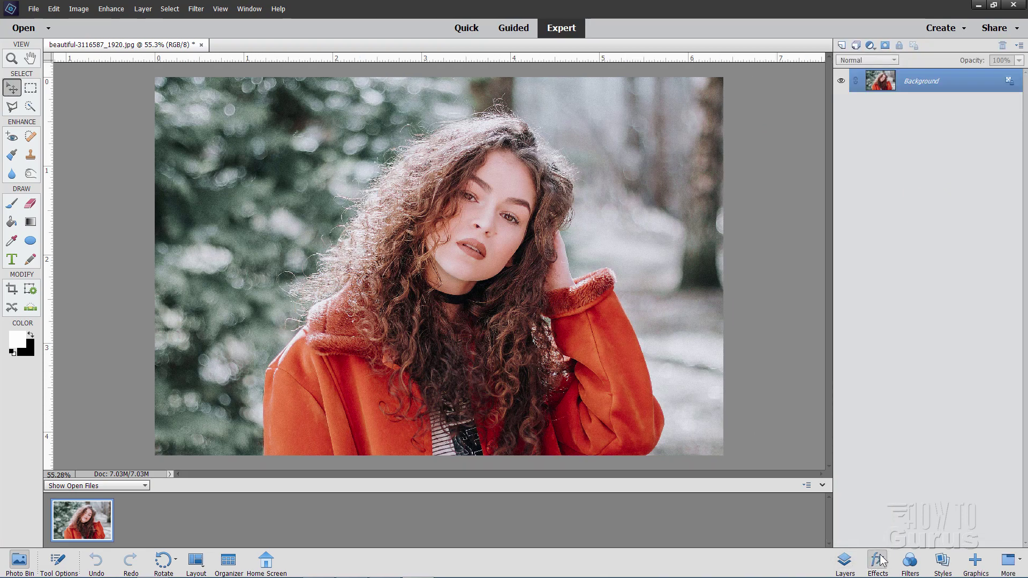
{"action": "left_click", "coordinate": [880, 560]}
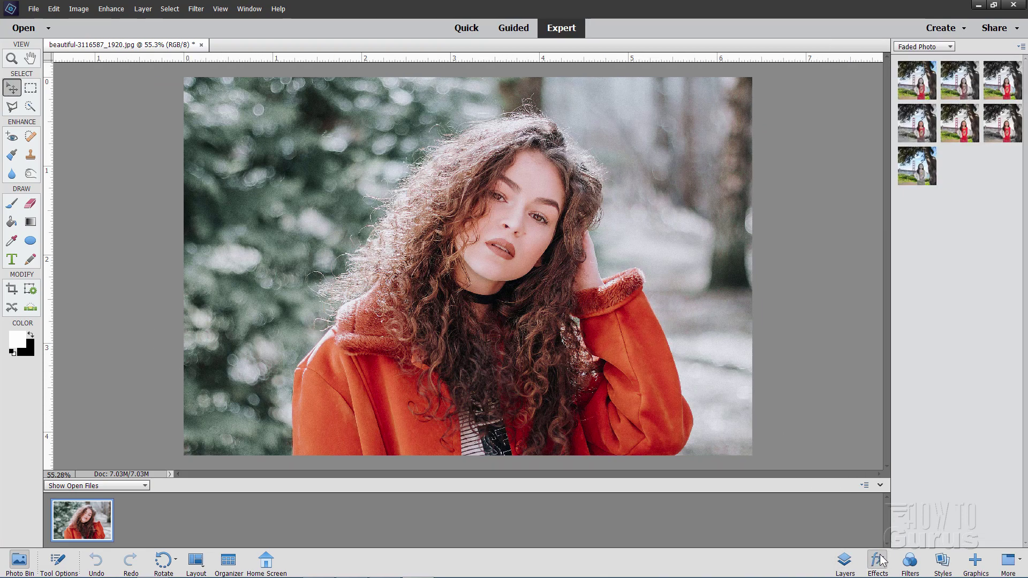
{"action": "left_click", "coordinate": [949, 47]}
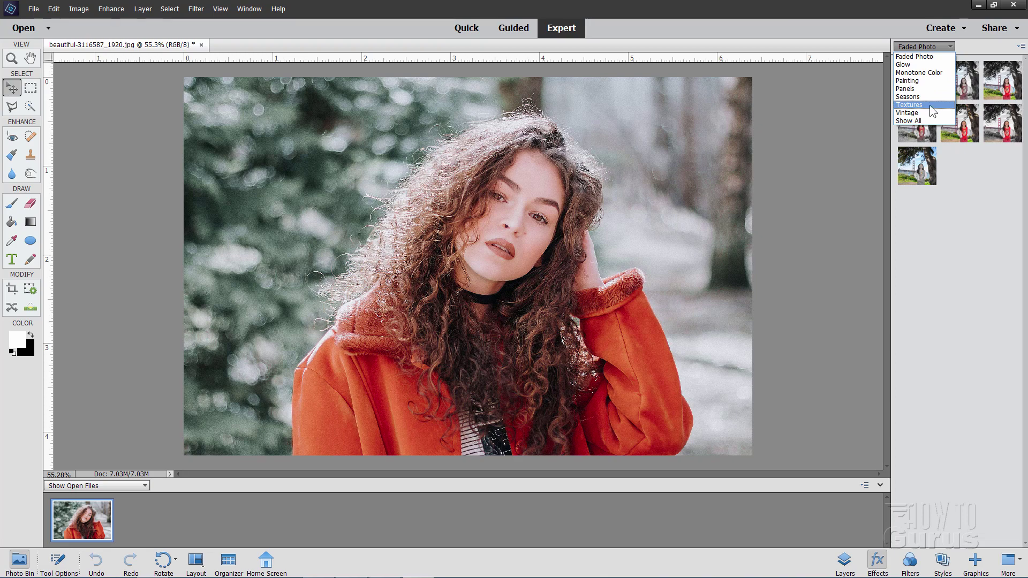
{"action": "left_click", "coordinate": [921, 237]}
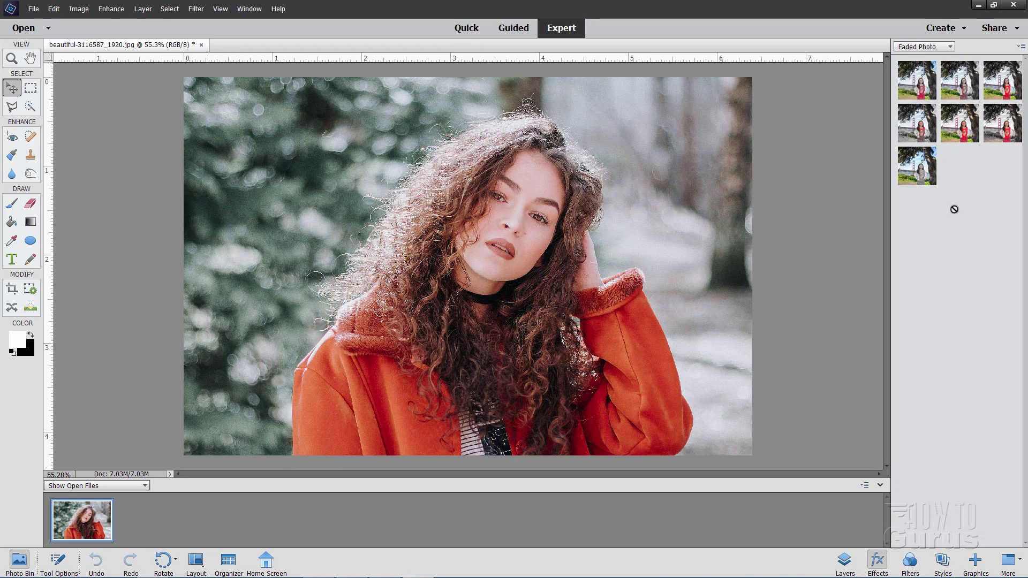
Apply Black and White Center, Color Fade Horizontal, Color Fade Vertical and Colorful Center, stopping the fifth effect.
{"action": "double_click", "coordinate": [928, 92]}
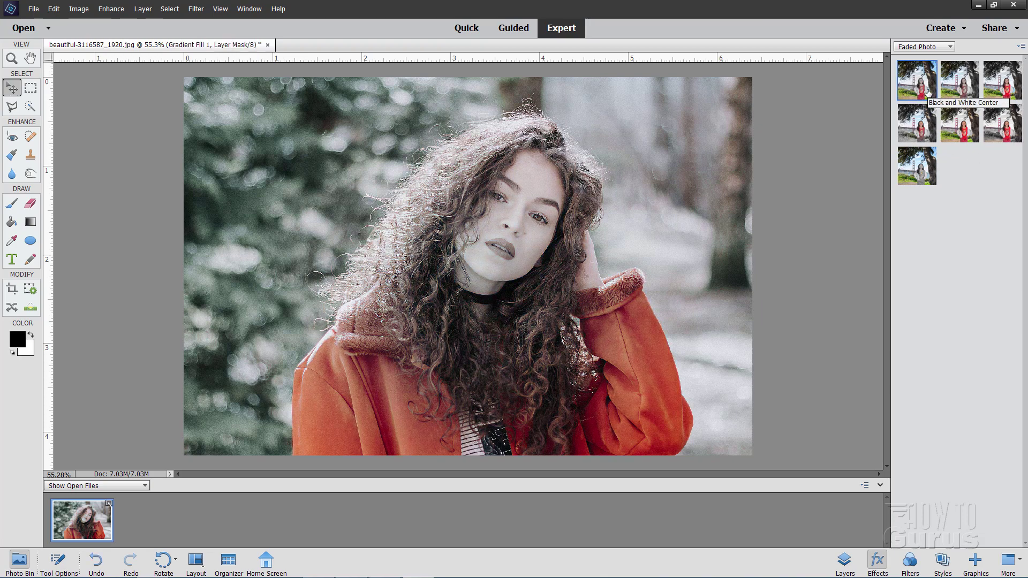
{"action": "double_click", "coordinate": [957, 87]}
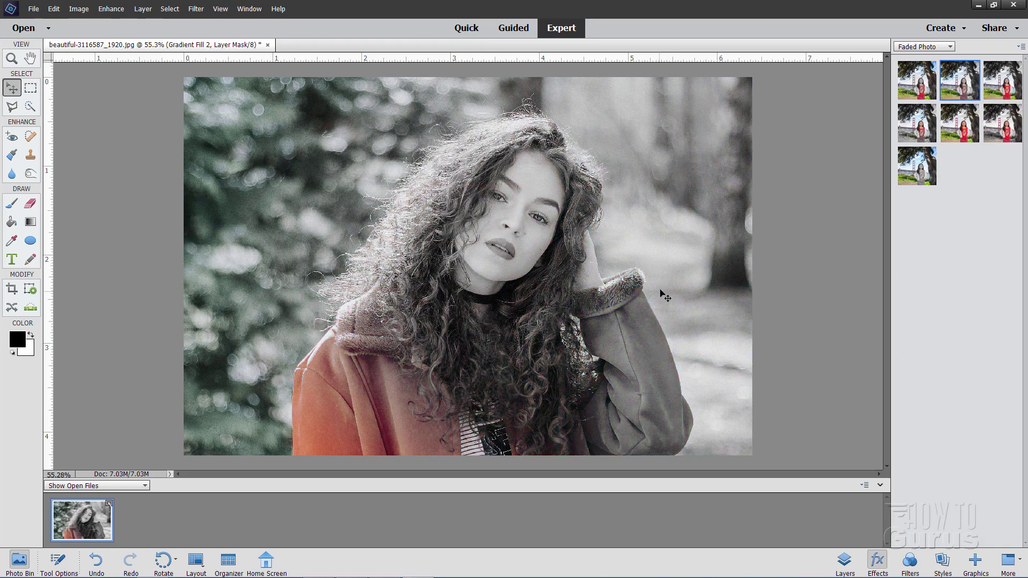
{"action": "double_click", "coordinate": [1005, 91]}
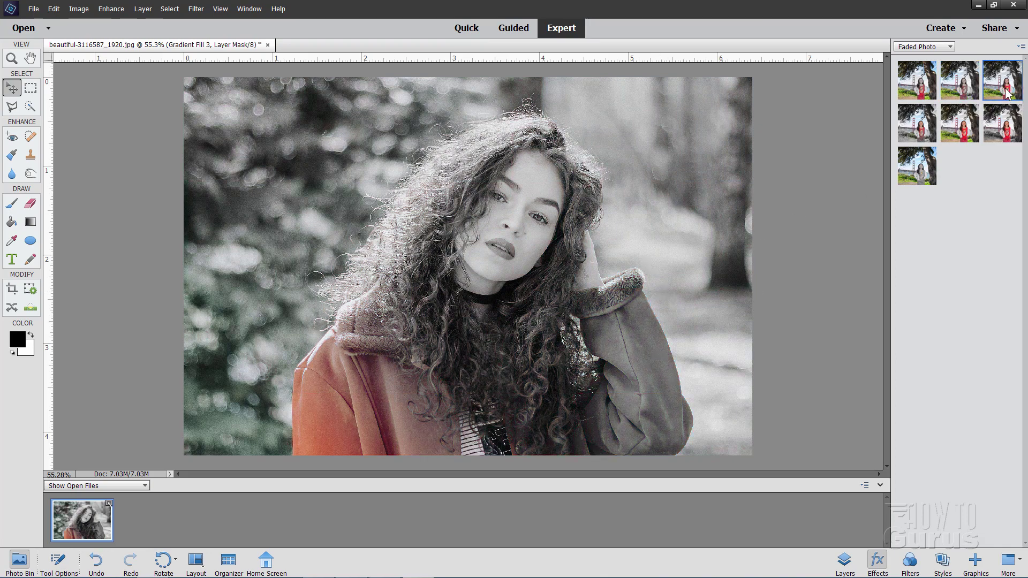
{"action": "double_click", "coordinate": [926, 140]}
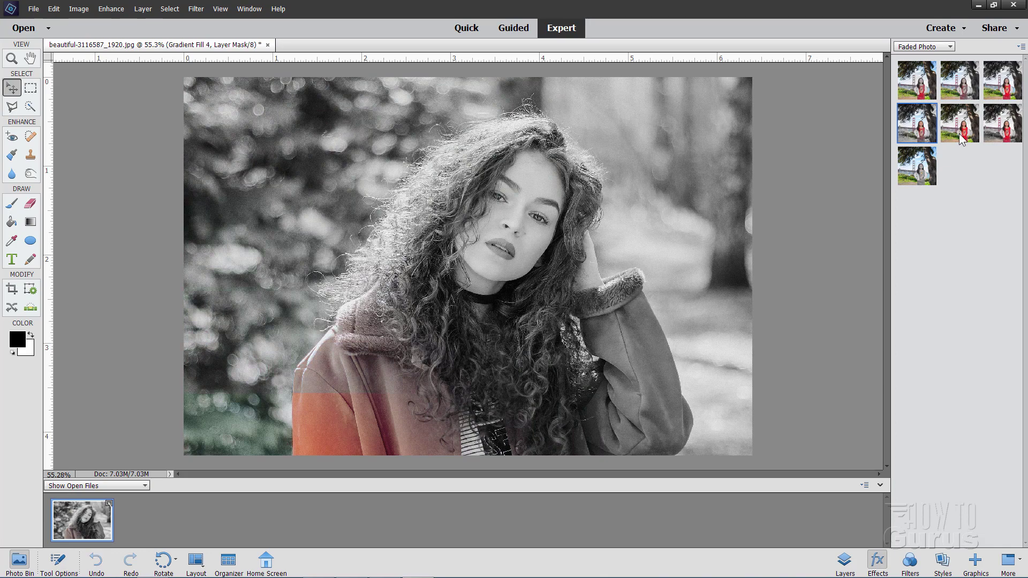
{"action": "double_click", "coordinate": [959, 135]}
{"action": "left_click", "coordinate": [556, 222]}
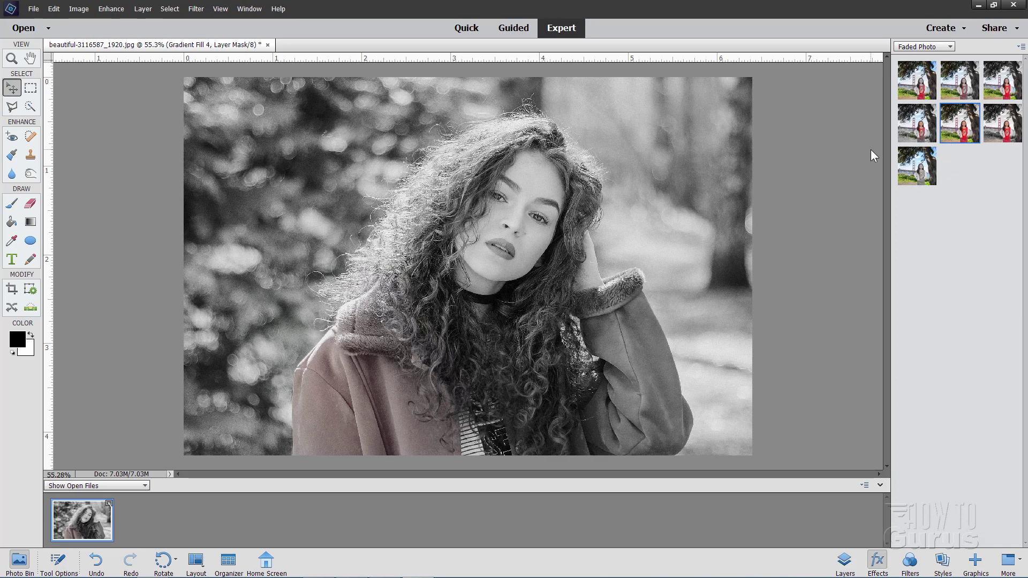
Show the History panel listing Open and the four applied Faded Photo effects.
{"action": "left_click", "coordinate": [249, 9]}
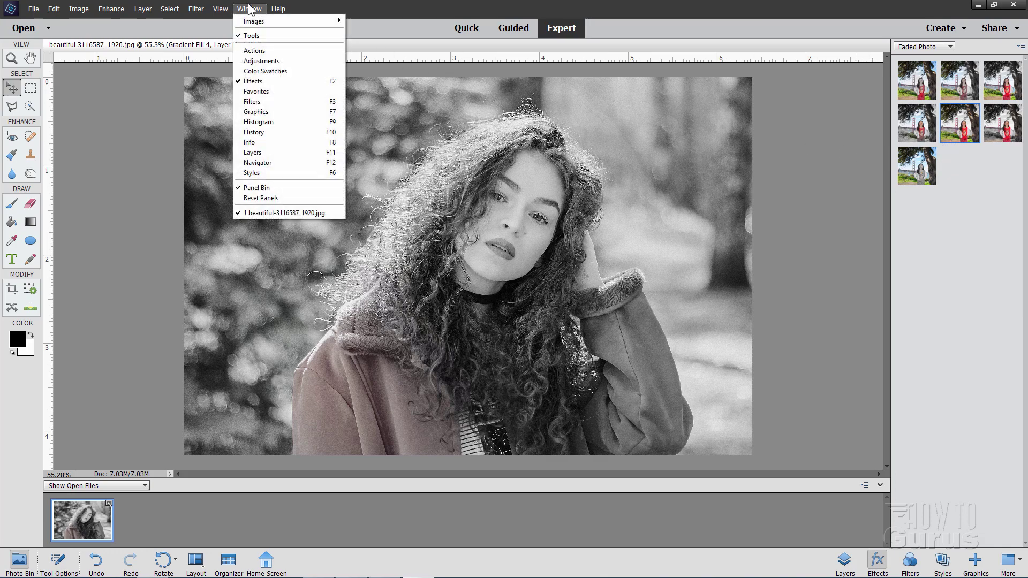
{"action": "left_click", "coordinate": [254, 134]}
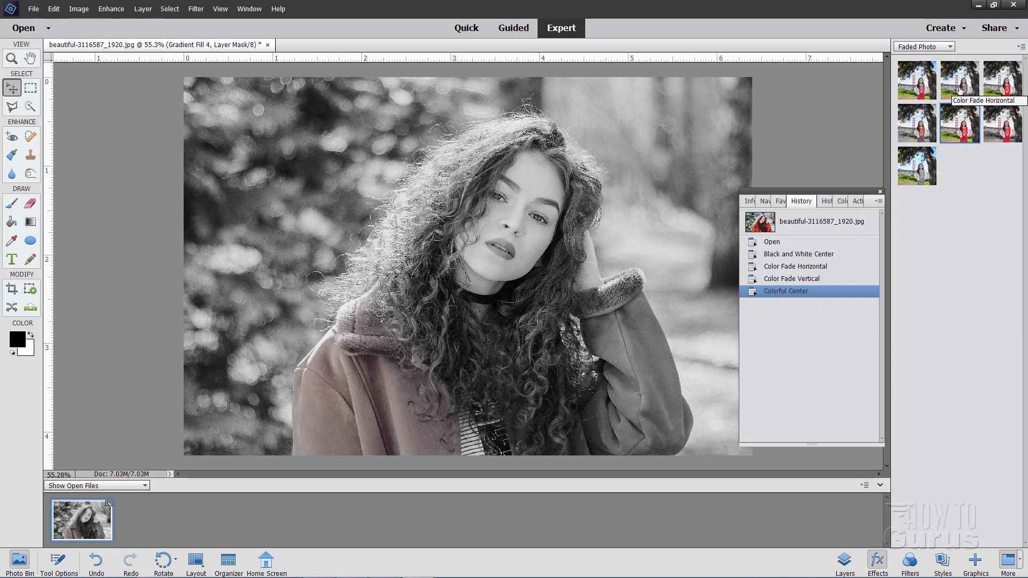
{"action": "left_click_drag", "start_coordinate": [984, 88], "coordinate": [928, 240]}
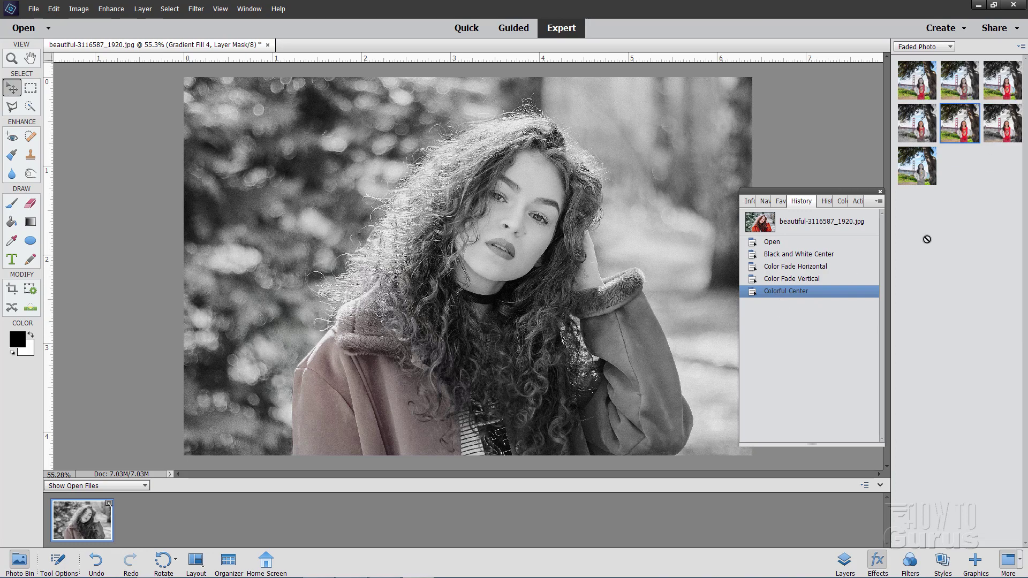
{"action": "left_click", "coordinate": [55, 10]}
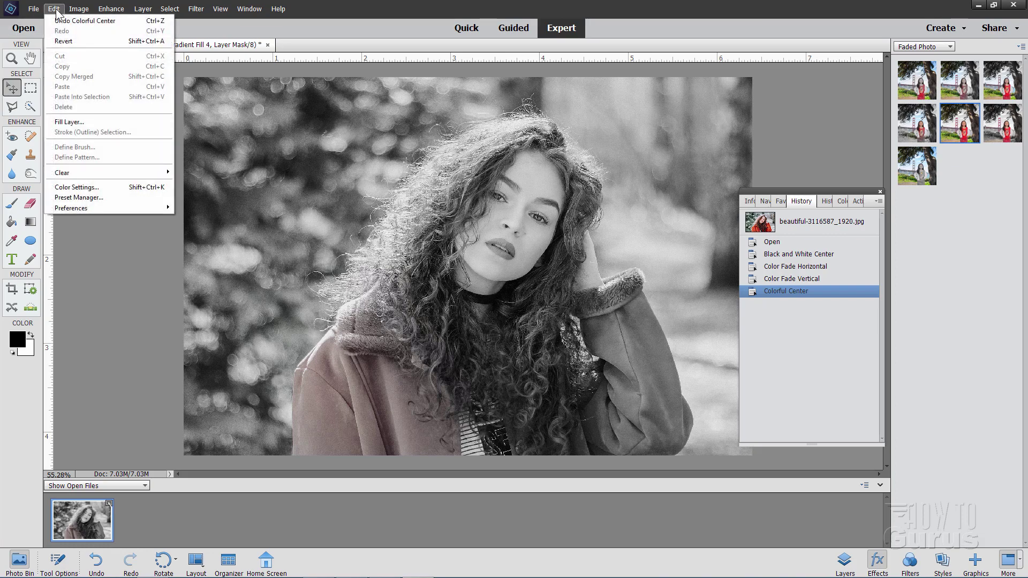
Undo Colorful Center and Color Fade Vertical, then revert to the Open history state.
{"action": "left_click", "coordinate": [154, 21]}
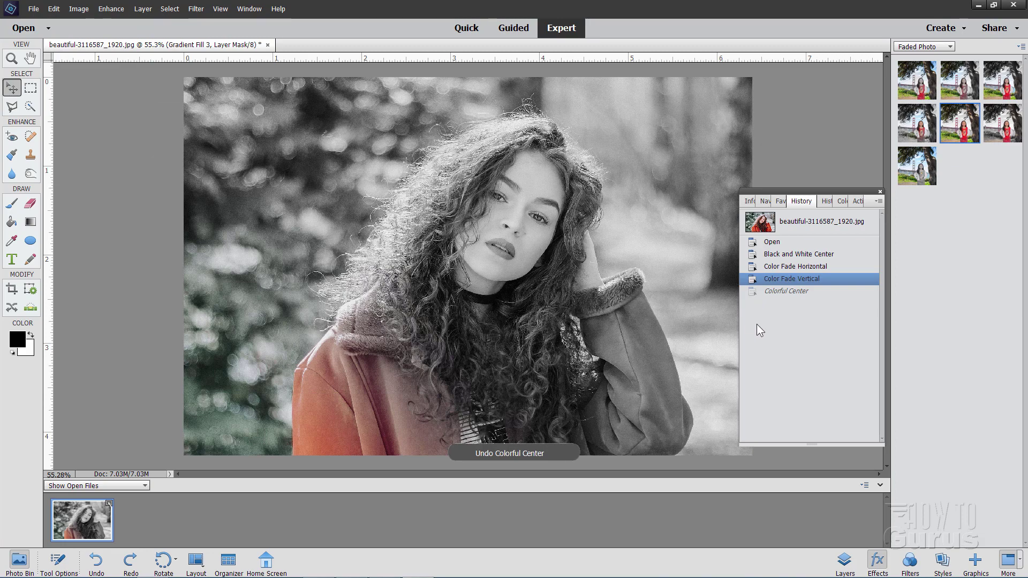
{"action": "key", "text": "ctrl+z"}
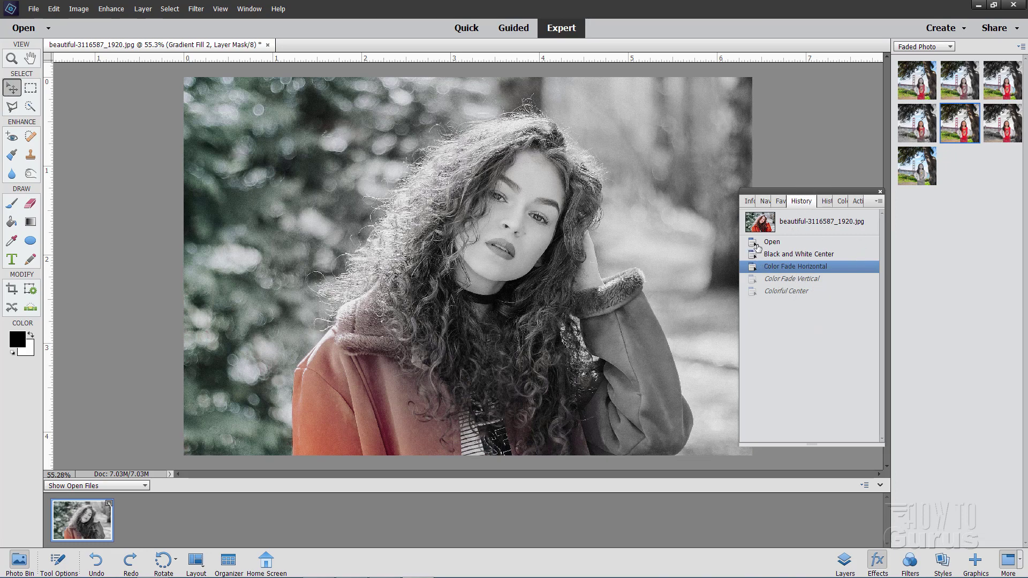
{"action": "left_click", "coordinate": [771, 242]}
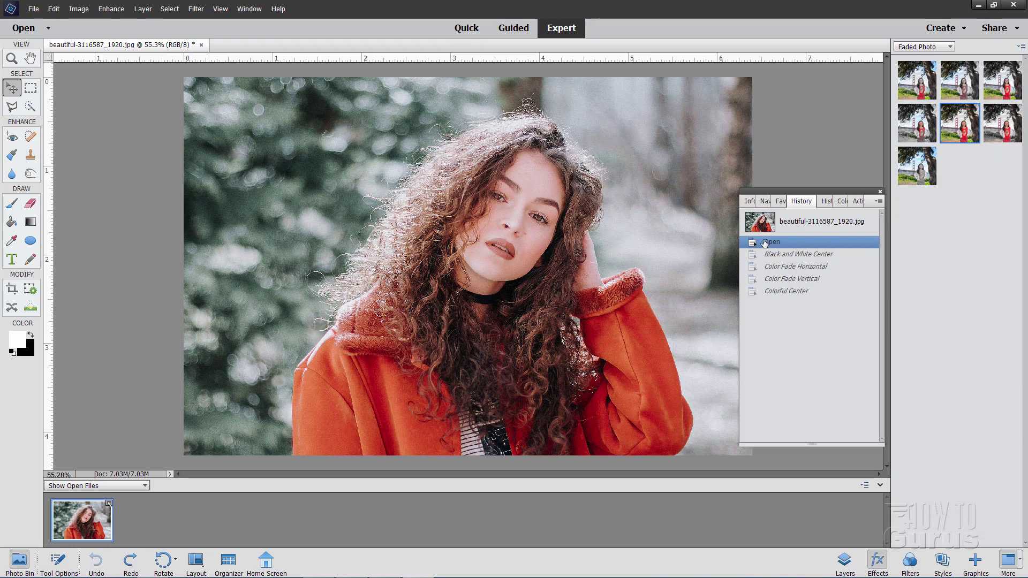
{"action": "left_click", "coordinate": [960, 134]}
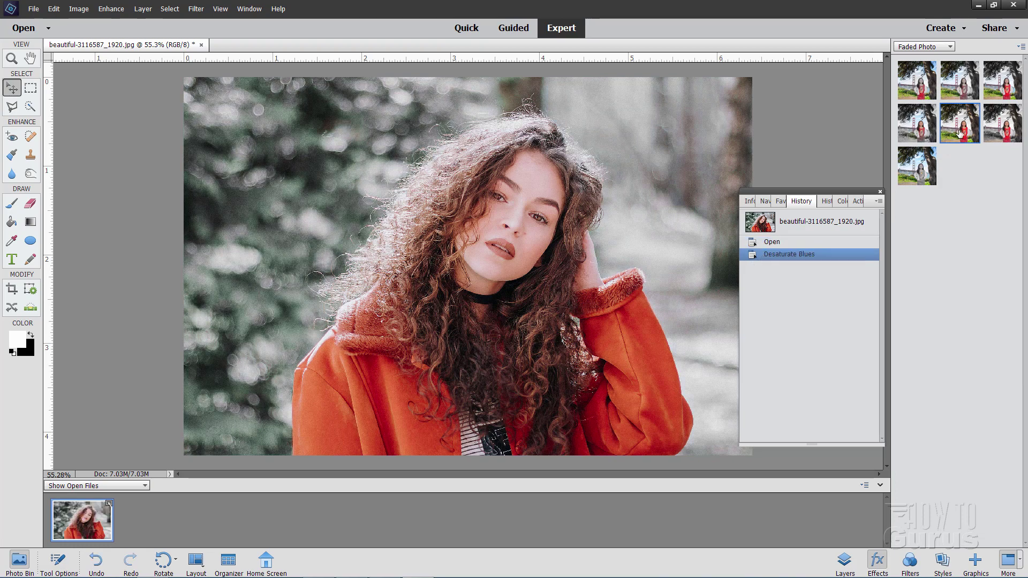
{"action": "left_click", "coordinate": [772, 243]}
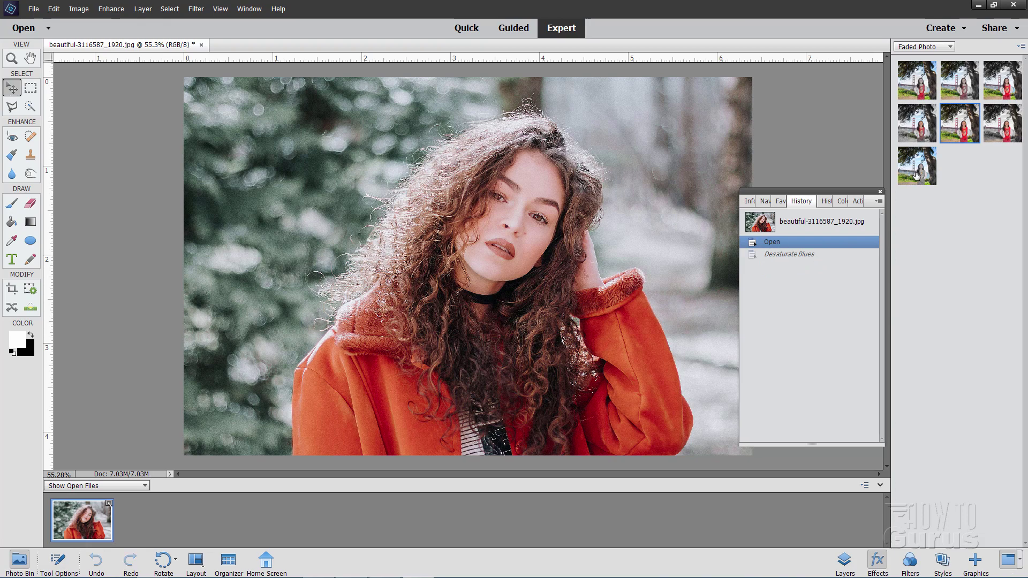
{"action": "left_click", "coordinate": [915, 174]}
{"action": "left_click", "coordinate": [770, 243]}
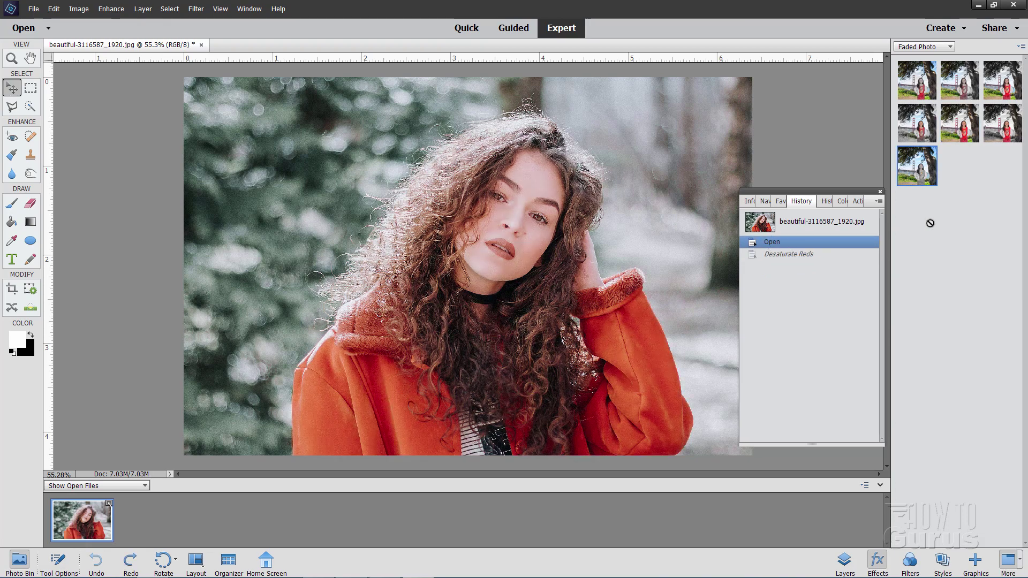
{"action": "left_click", "coordinate": [917, 122]}
{"action": "left_click", "coordinate": [769, 244]}
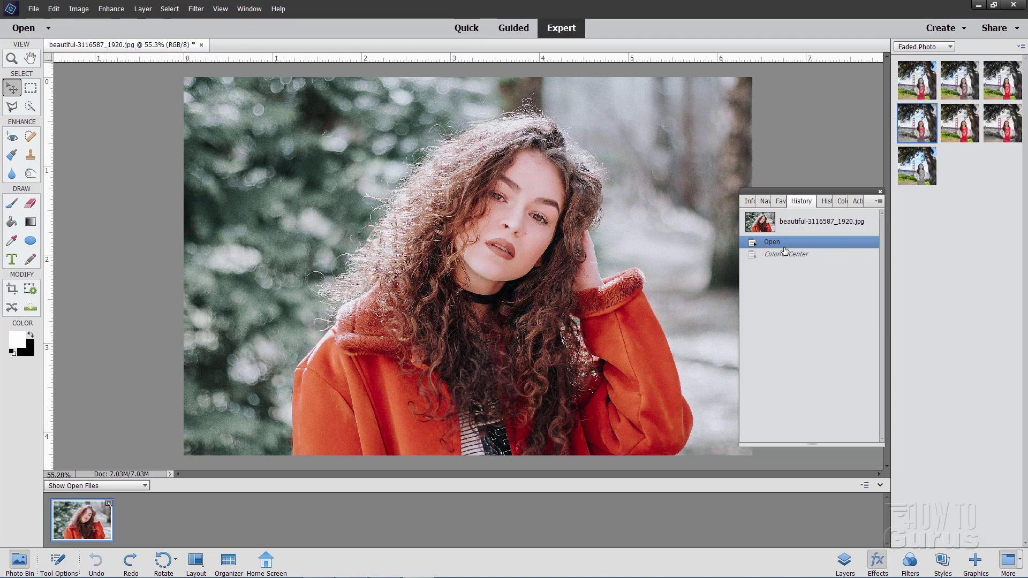
Convert the Background into Layer 0 from the Layers panel.
{"action": "left_click", "coordinate": [845, 562]}
{"action": "right_click", "coordinate": [910, 79]}
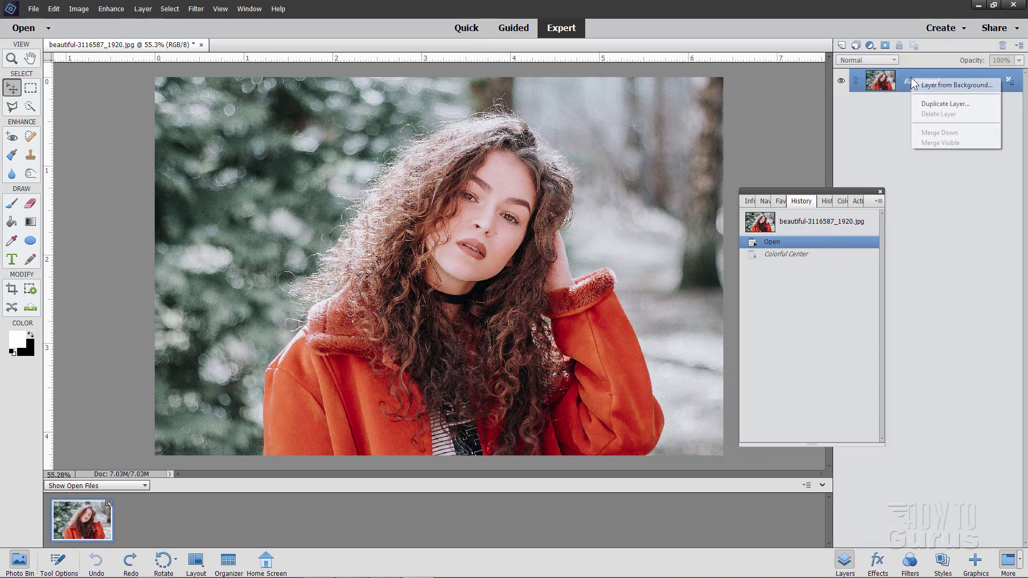
{"action": "left_click", "coordinate": [927, 85]}
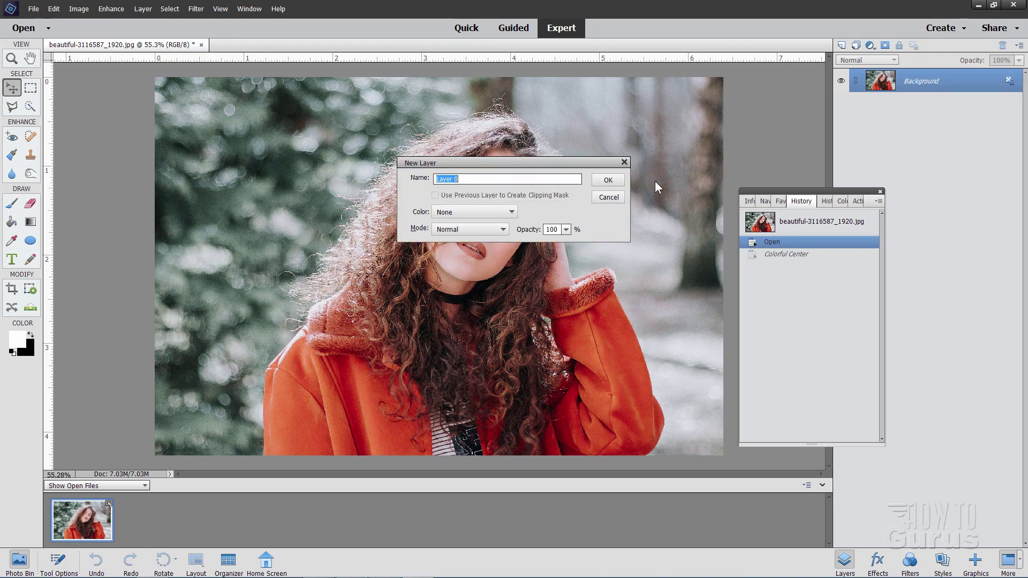
{"action": "left_click", "coordinate": [612, 180]}
Duplicate Layer 0 as Layer 0 copy.
{"action": "right_click", "coordinate": [902, 82]}
{"action": "left_click", "coordinate": [936, 119]}
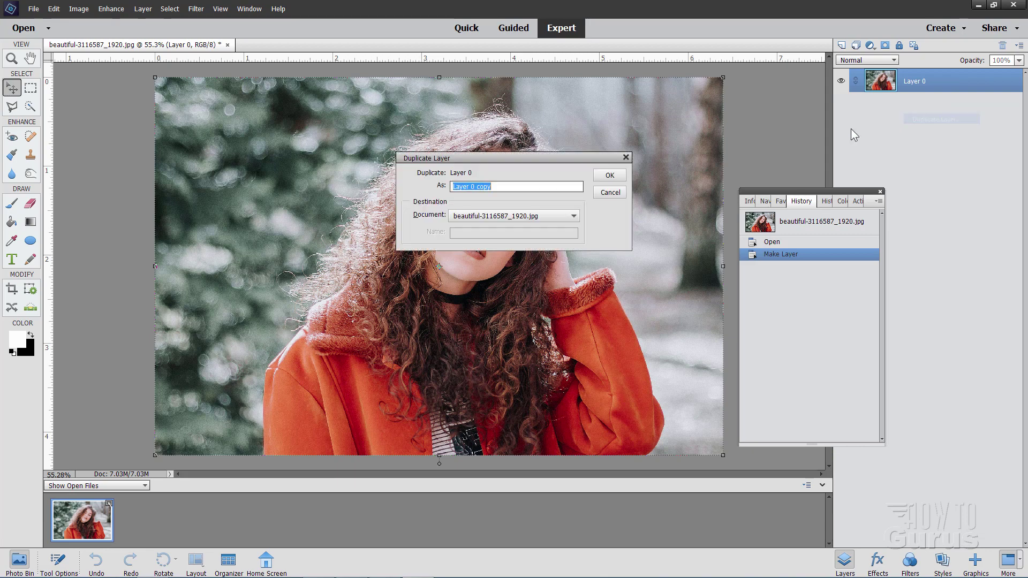
{"action": "left_click", "coordinate": [616, 175]}
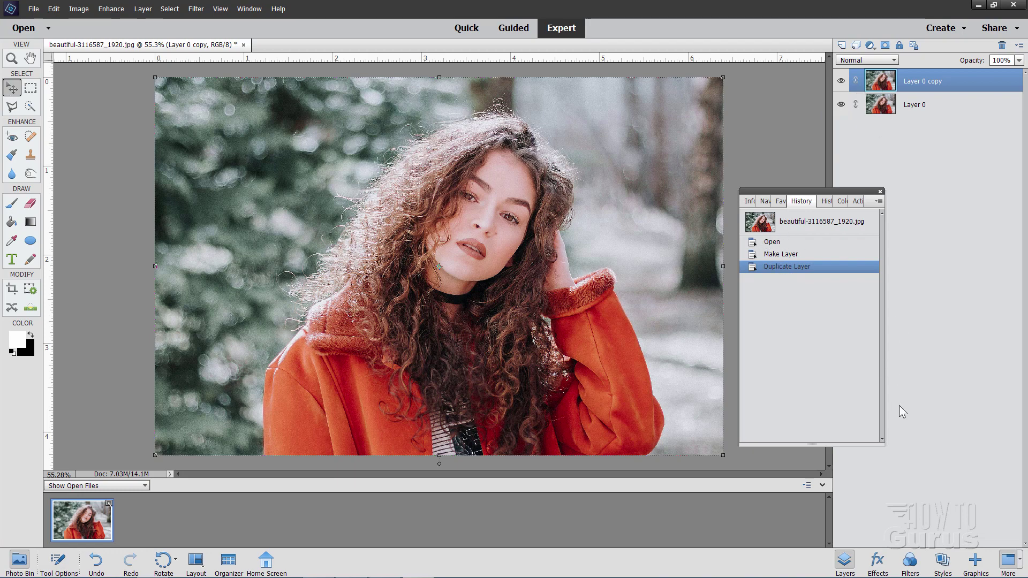
Preview Colorful Center, Desaturate Reds and Desaturate Greens on the copy, undoing each via Duplicate Layer.
{"action": "left_click", "coordinate": [878, 561]}
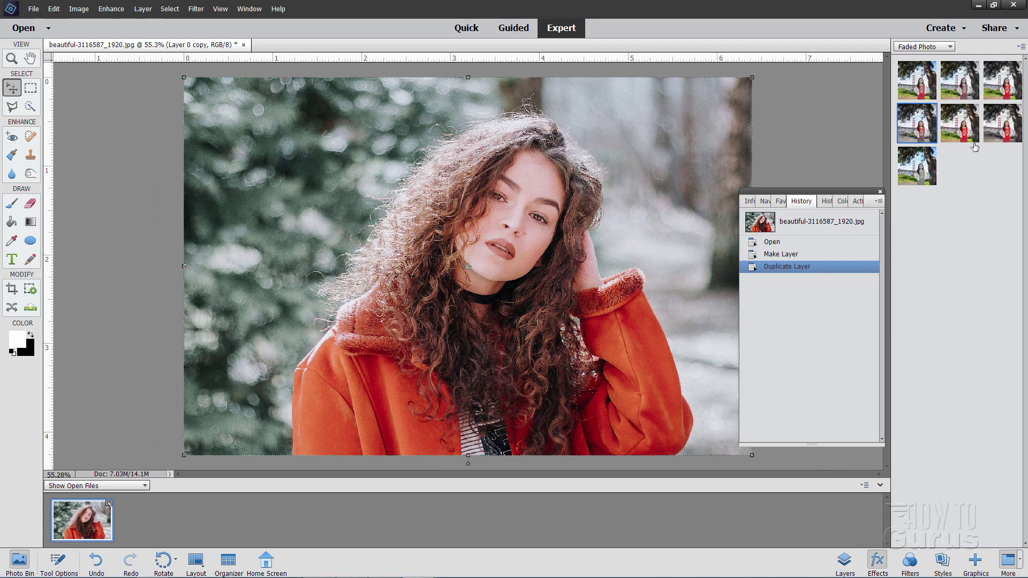
{"action": "double_click", "coordinate": [926, 128]}
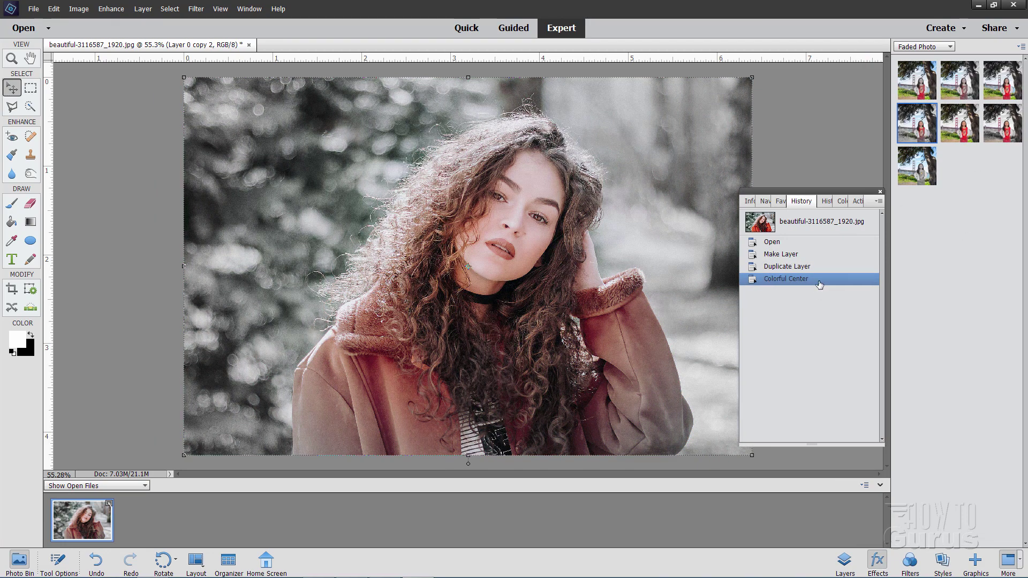
{"action": "left_click", "coordinate": [785, 267]}
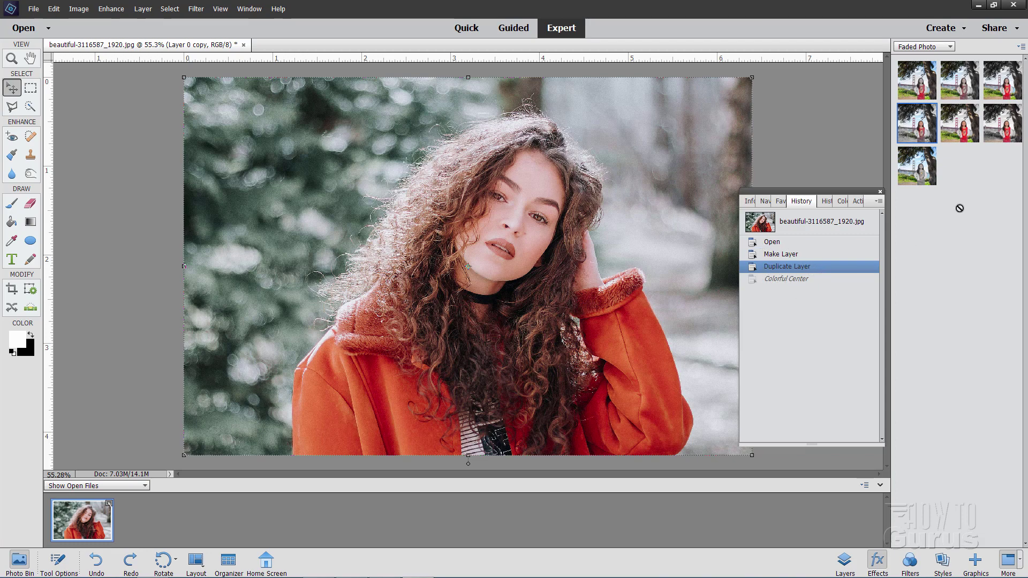
{"action": "double_click", "coordinate": [929, 181]}
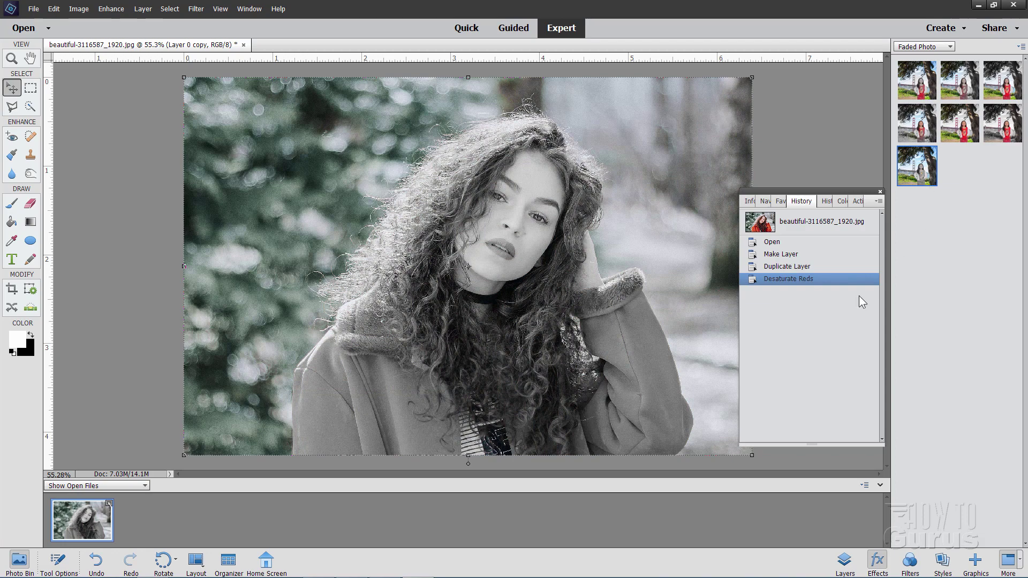
{"action": "left_click", "coordinate": [786, 269]}
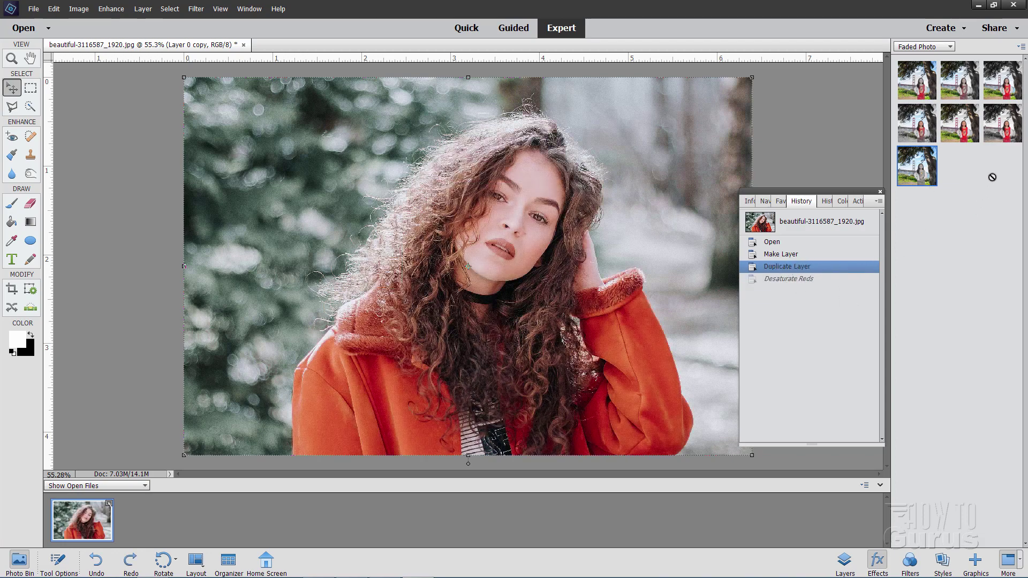
{"action": "double_click", "coordinate": [1004, 129]}
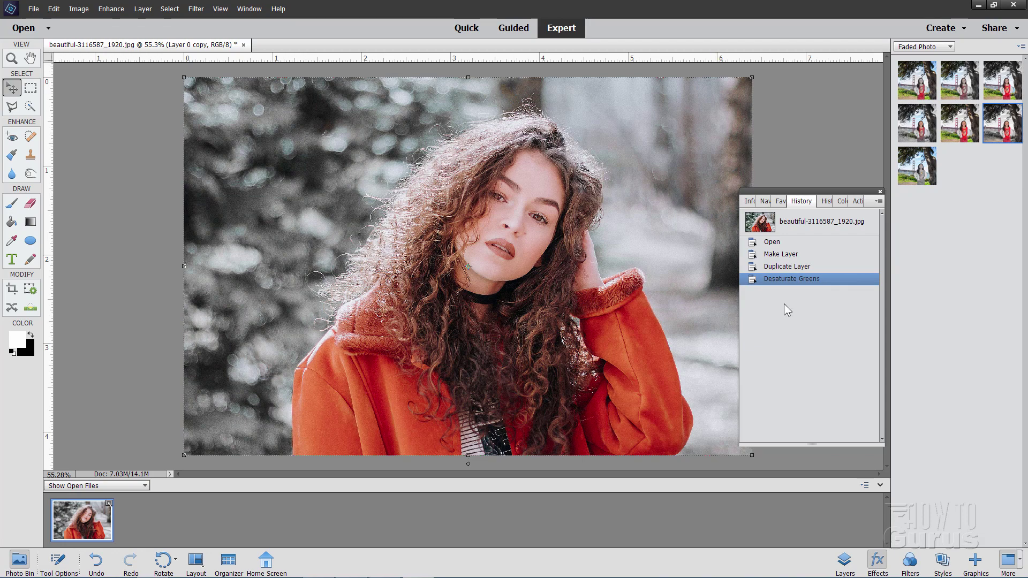
{"action": "left_click", "coordinate": [781, 272]}
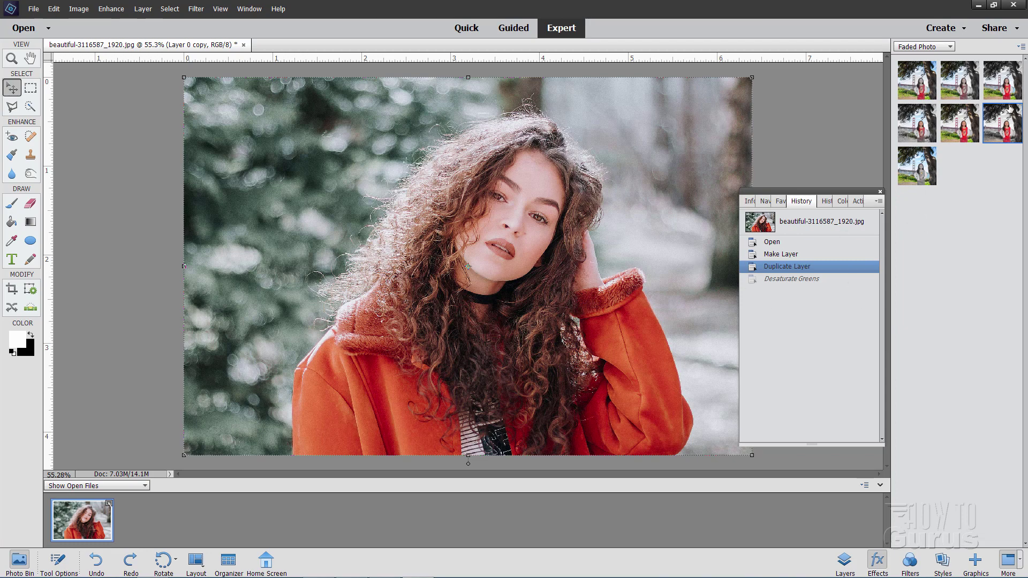
{"action": "left_click", "coordinate": [950, 48]}
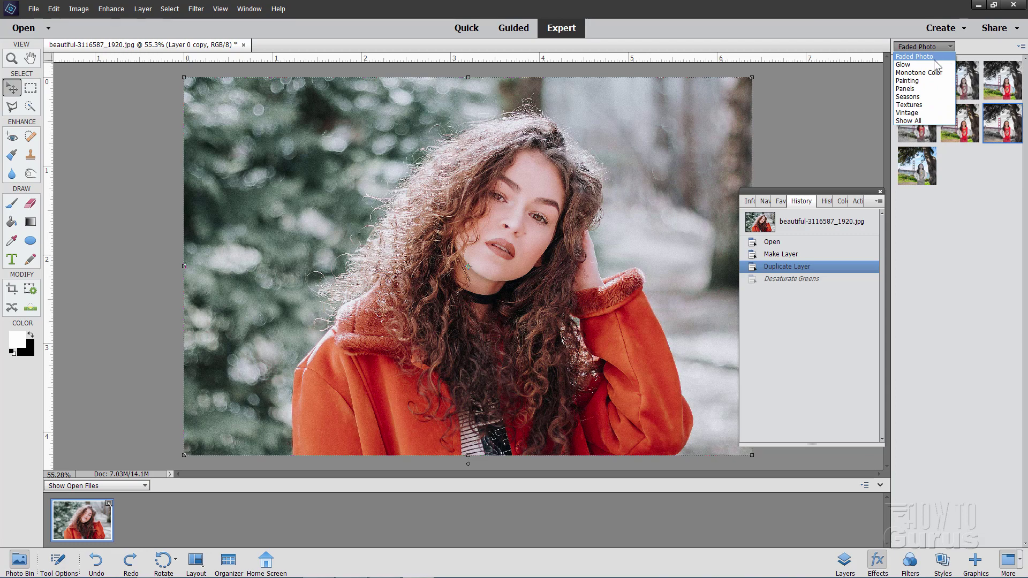
Preview and undo the Glow effects Bloom, Soft Green, Soft Focus and Soft Flat Color.
{"action": "left_click", "coordinate": [934, 65]}
{"action": "double_click", "coordinate": [927, 84]}
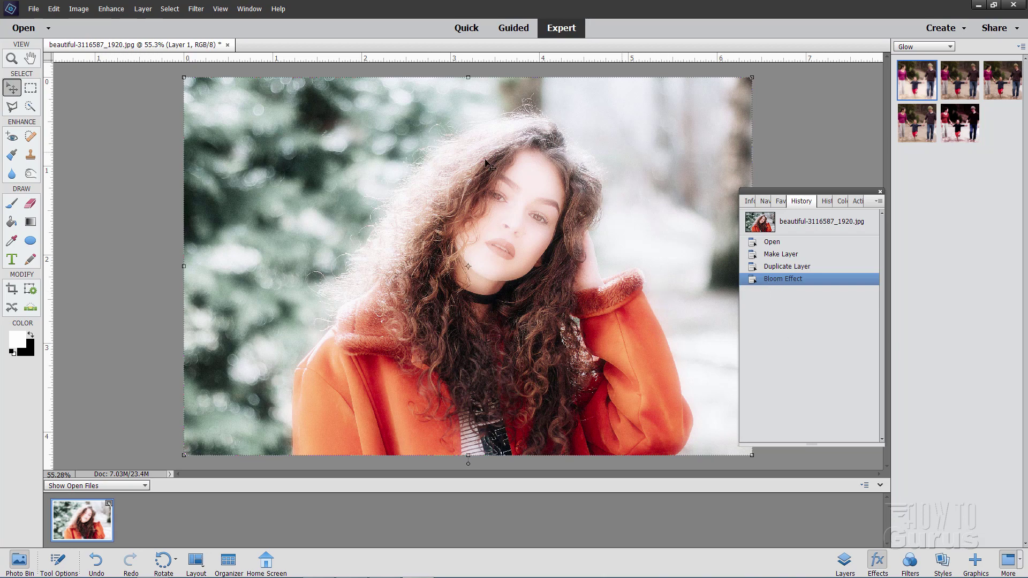
{"action": "left_click", "coordinate": [774, 270]}
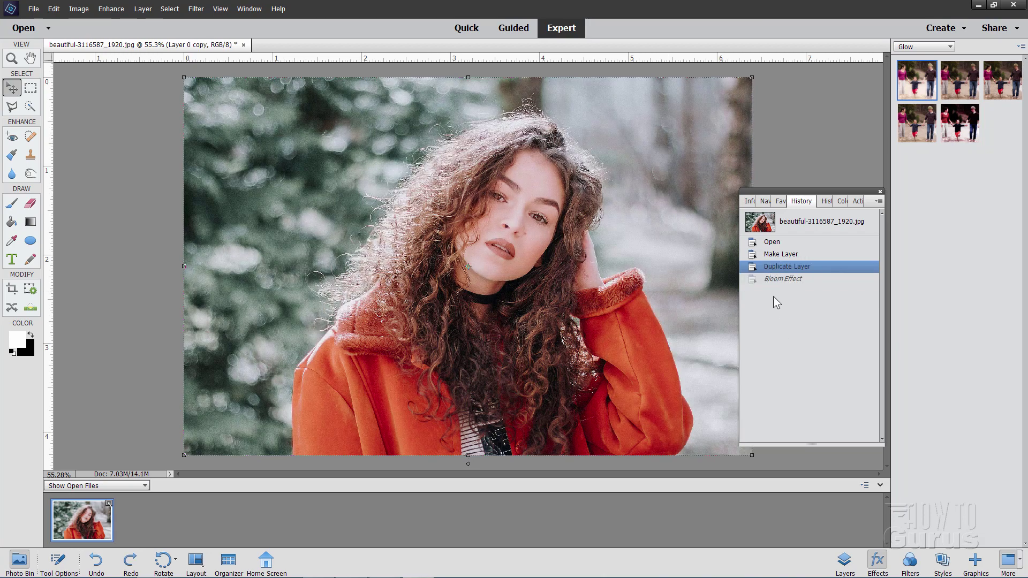
{"action": "double_click", "coordinate": [965, 136]}
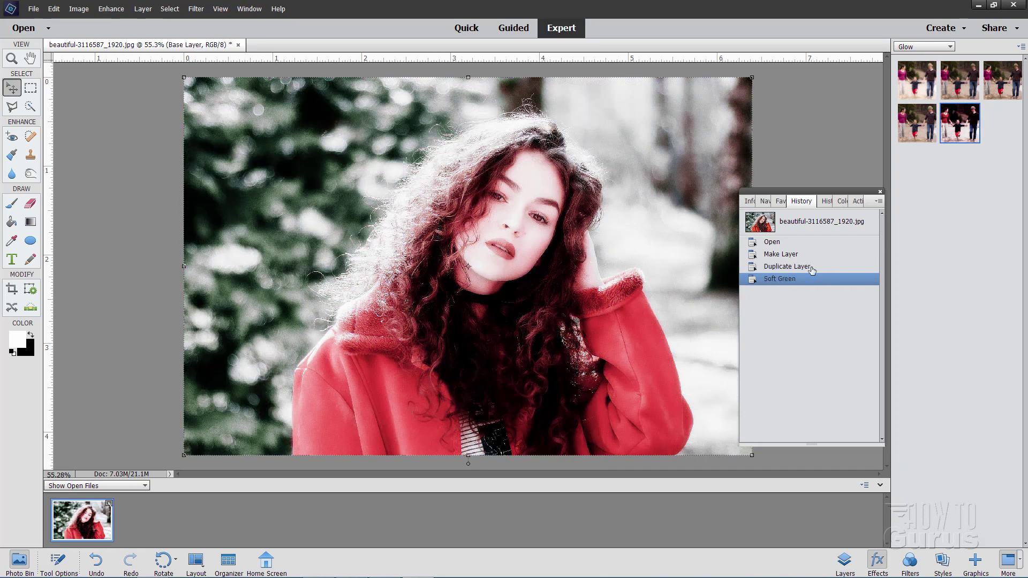
{"action": "left_click", "coordinate": [781, 270]}
{"action": "double_click", "coordinate": [916, 136]}
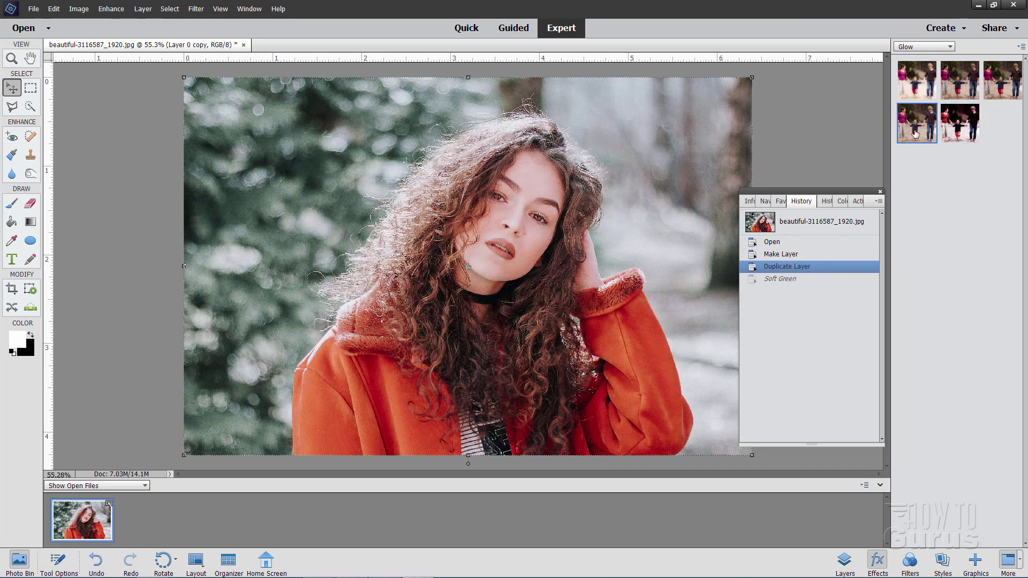
{"action": "left_click", "coordinate": [775, 270]}
{"action": "left_click", "coordinate": [999, 87]}
{"action": "double_click", "coordinate": [998, 87]}
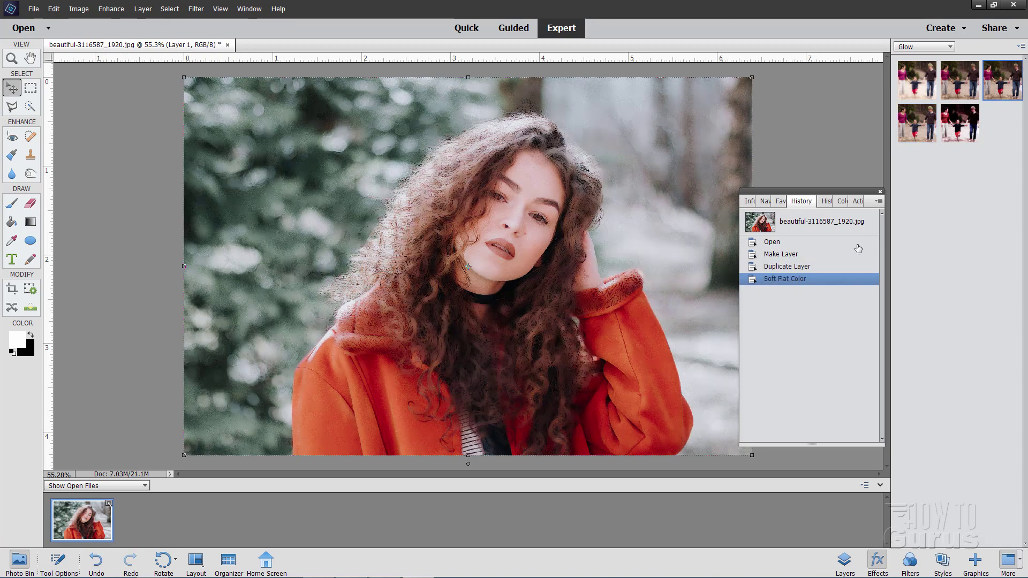
{"action": "left_click", "coordinate": [772, 271]}
Stack Soft Focus, Soft Green, Oil Pastel and Bloom glows, revert them, then apply Tint Blue.
{"action": "double_click", "coordinate": [915, 134]}
{"action": "double_click", "coordinate": [960, 124]}
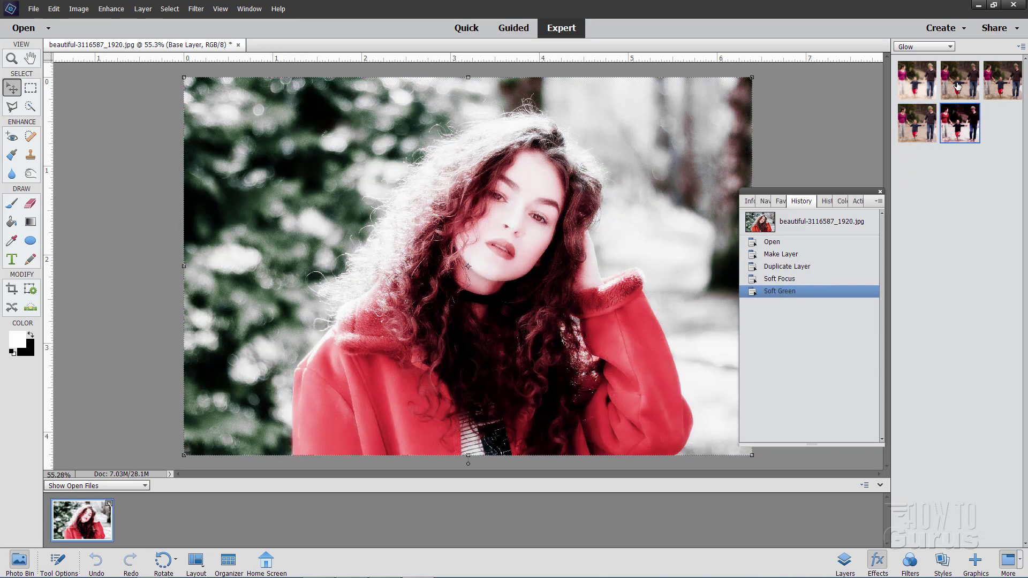
{"action": "double_click", "coordinate": [958, 85]}
{"action": "double_click", "coordinate": [926, 86]}
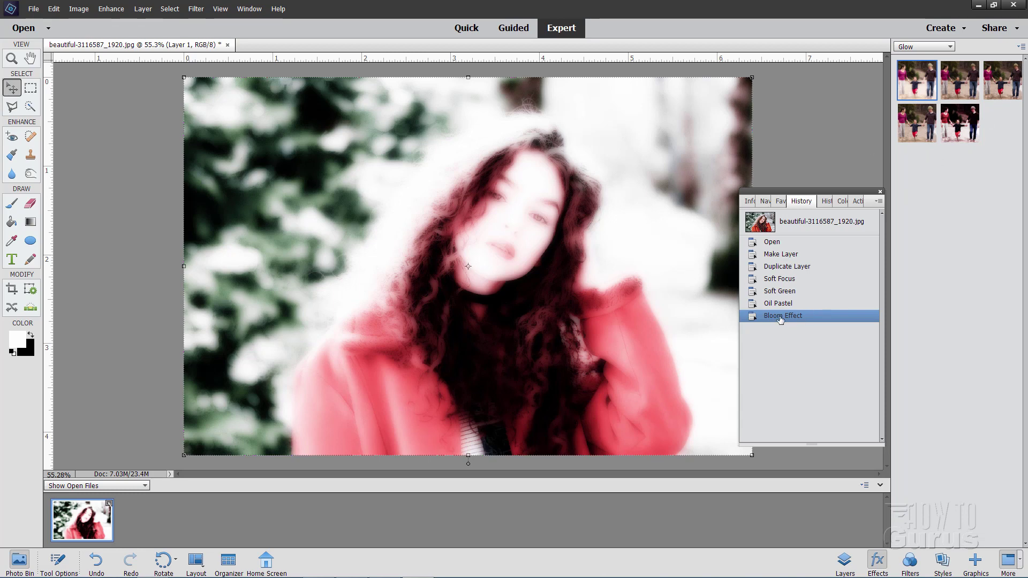
{"action": "left_click", "coordinate": [775, 269]}
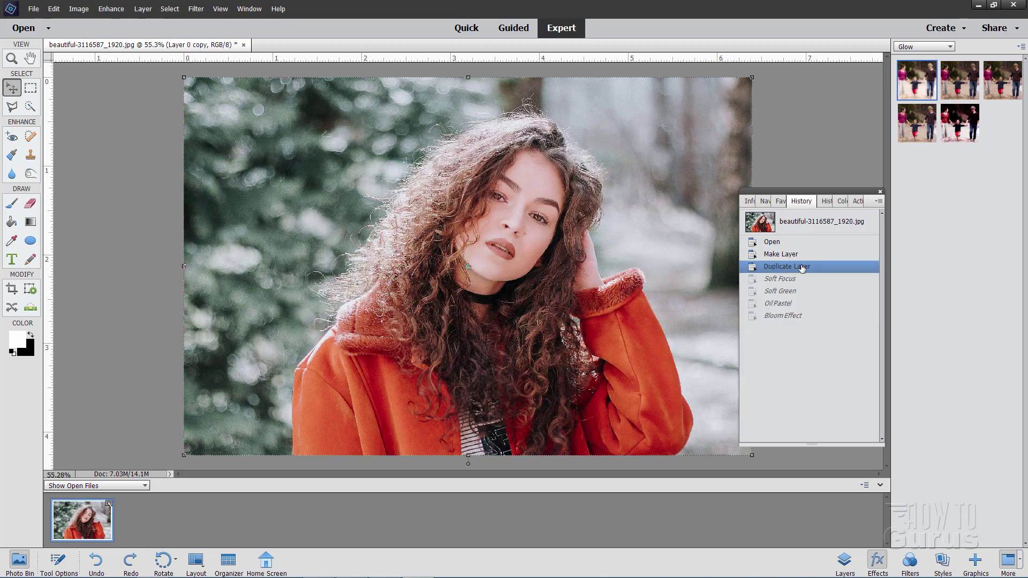
{"action": "scroll", "coordinate": [952, 49], "scroll_direction": "down", "scroll_amount": 1}
{"action": "double_click", "coordinate": [962, 94]}
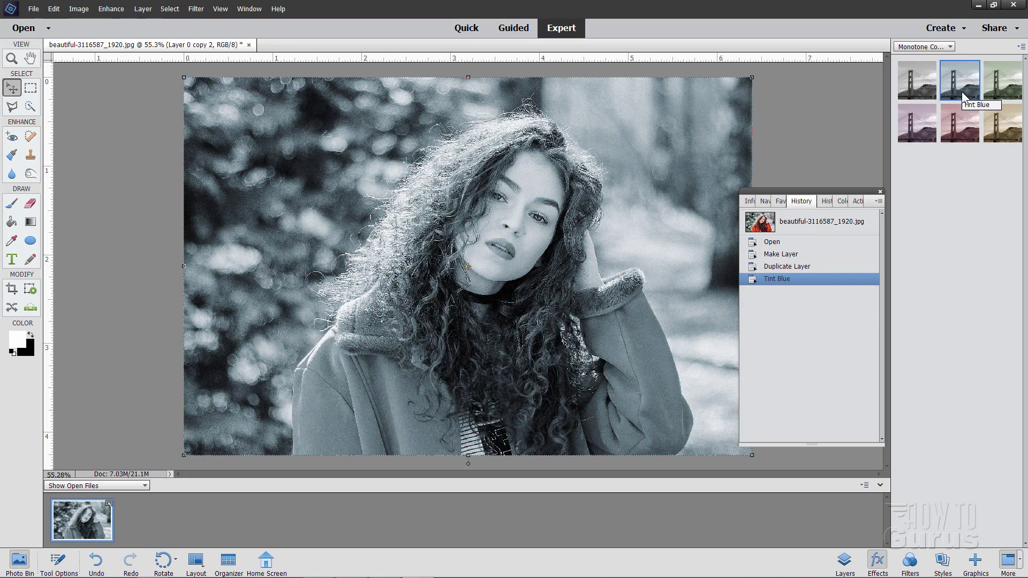
Undo Tint Blue, then preview and revert the Oil Painting and Squares effects.
{"action": "left_click", "coordinate": [784, 268]}
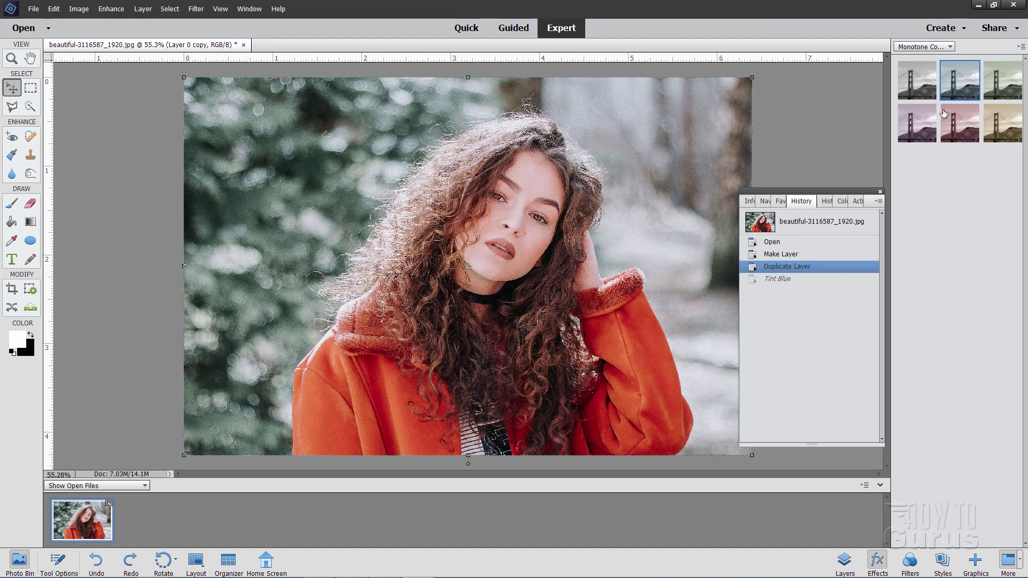
{"action": "left_click", "coordinate": [920, 48]}
{"action": "left_click", "coordinate": [912, 95]}
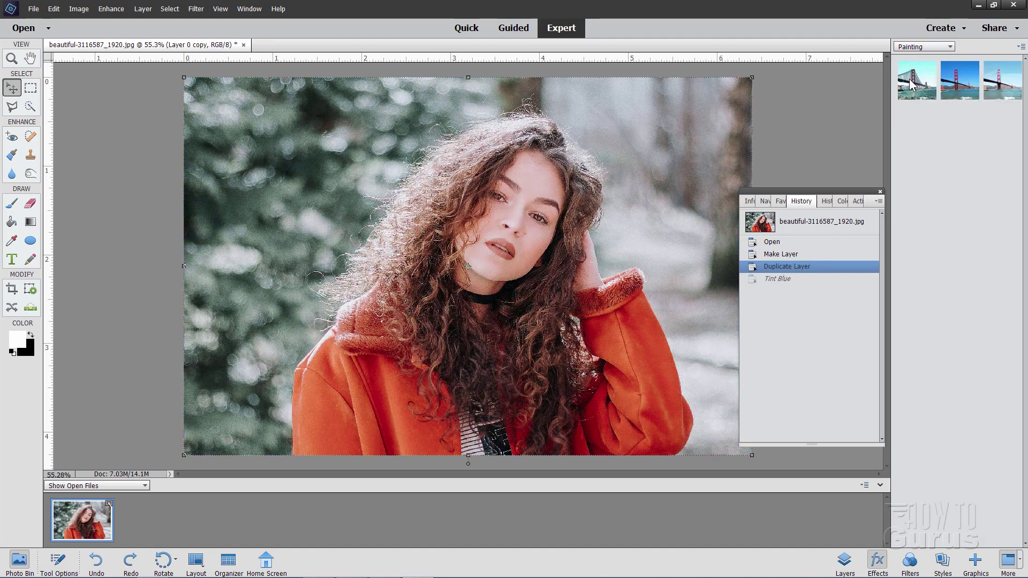
{"action": "left_click", "coordinate": [967, 92]}
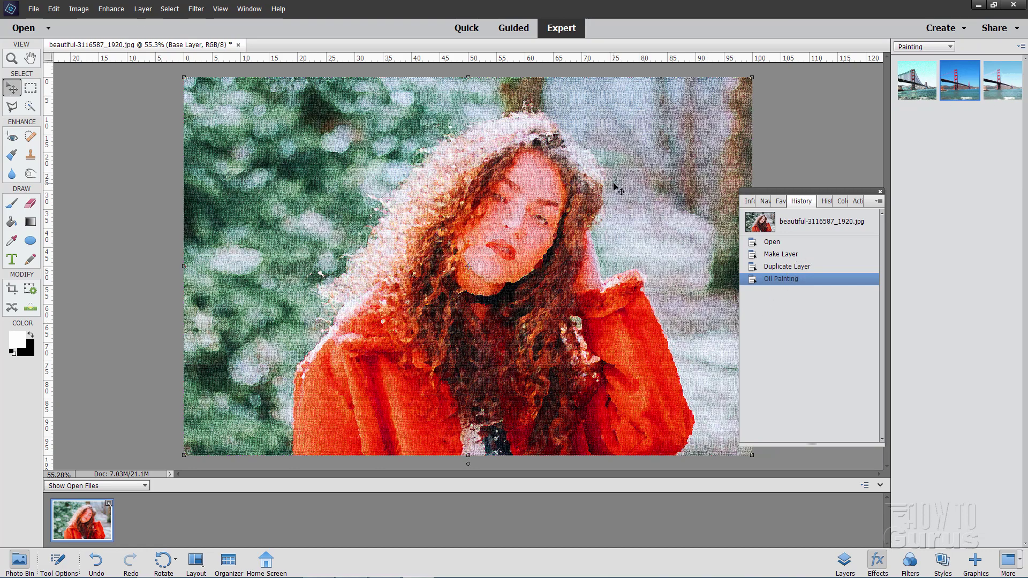
{"action": "left_click", "coordinate": [782, 267]}
{"action": "scroll", "coordinate": [944, 80], "scroll_direction": "down", "scroll_amount": 3}
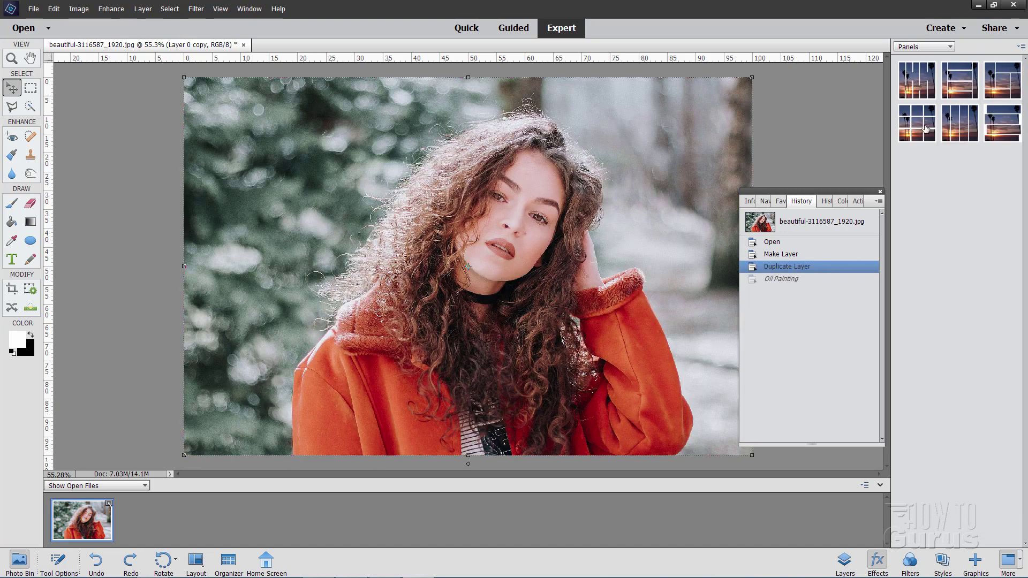
{"action": "double_click", "coordinate": [926, 129]}
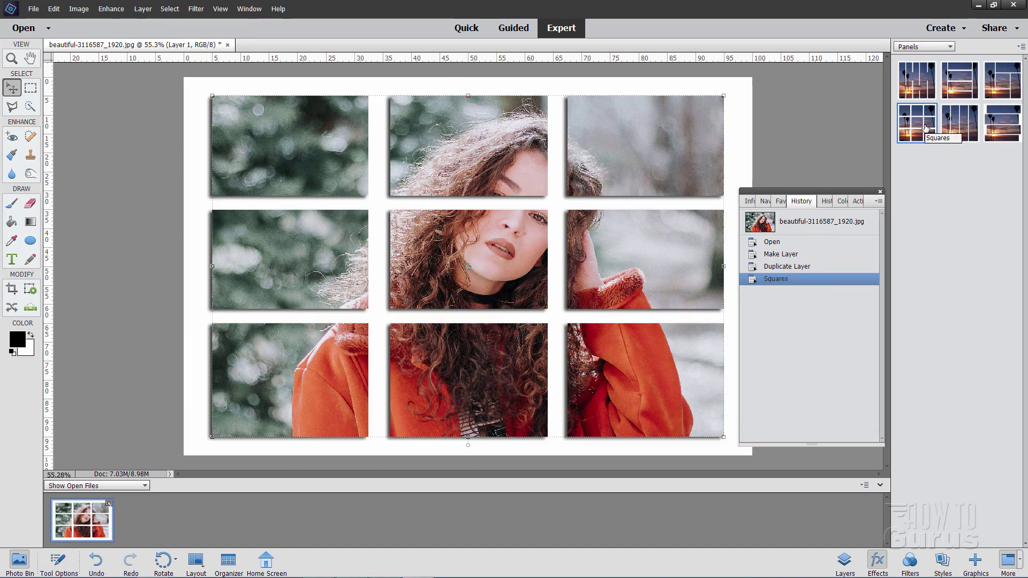
{"action": "left_click", "coordinate": [796, 267]}
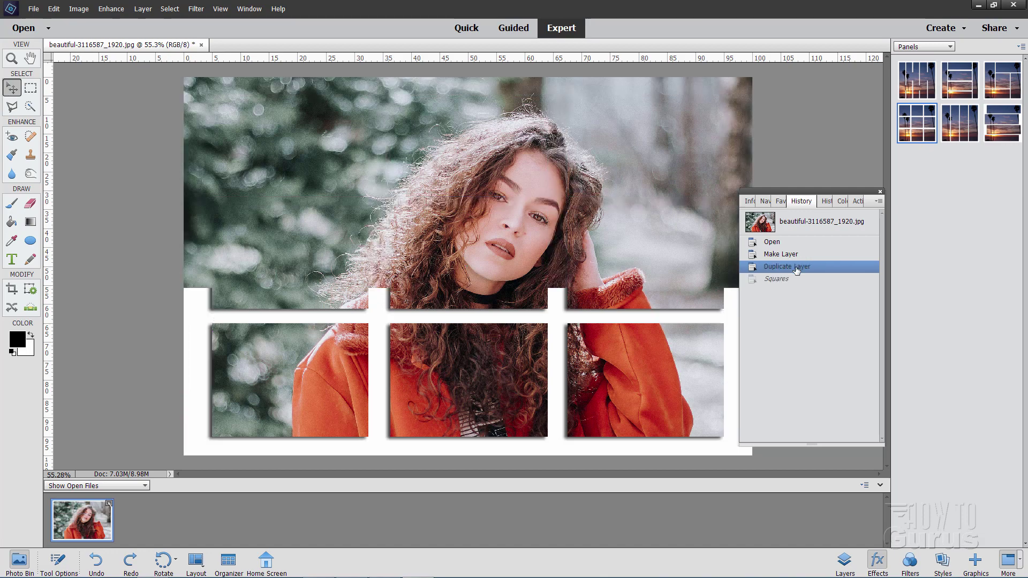
Try a Seasons effect and dismiss the single-layer alert.
{"action": "left_click", "coordinate": [924, 46]}
{"action": "left_click", "coordinate": [911, 97]}
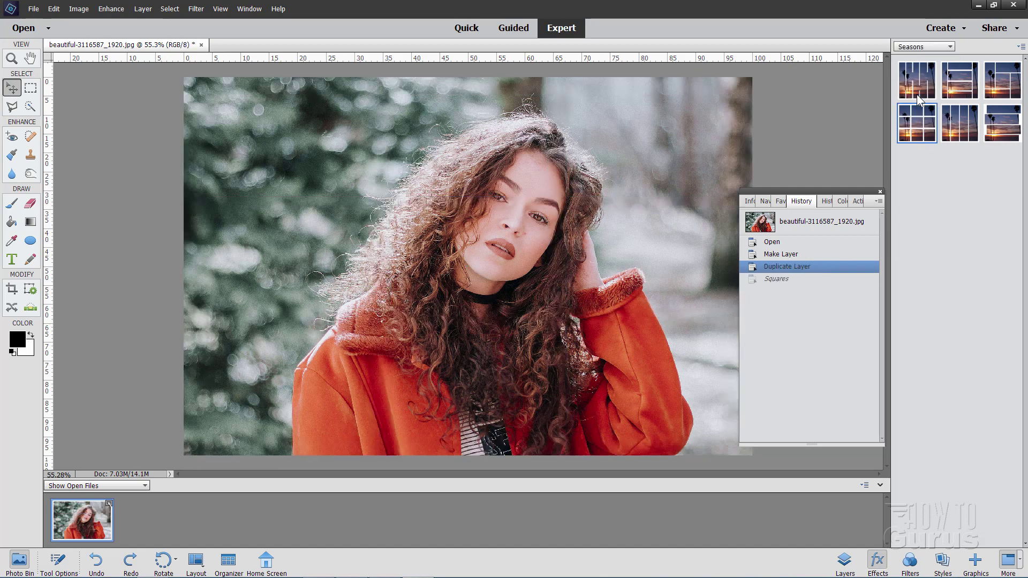
{"action": "double_click", "coordinate": [1007, 81]}
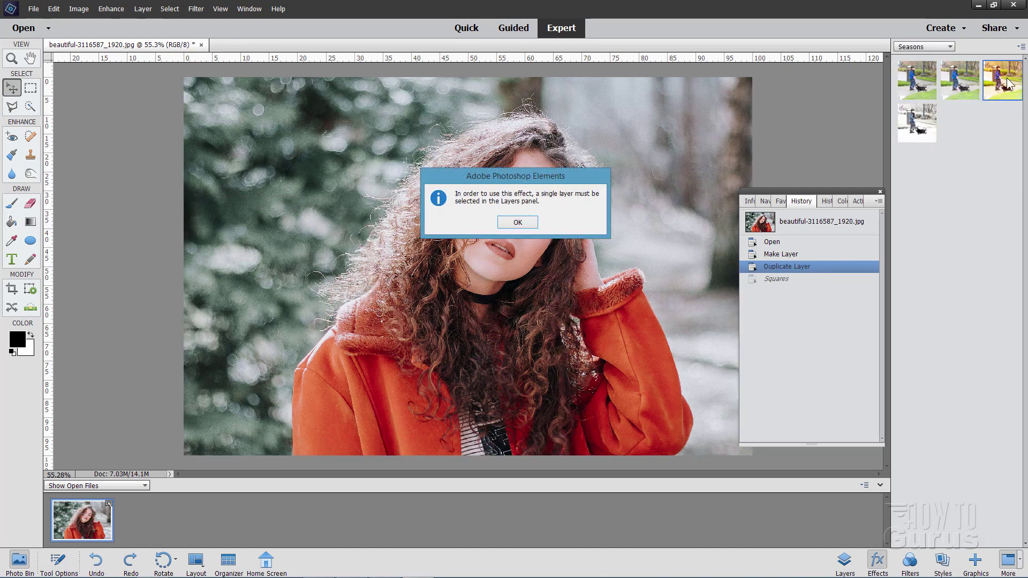
{"action": "left_click", "coordinate": [517, 223]}
Select Layer 0 copy, preview the Summer effect and undo it via Duplicate Layer.
{"action": "left_click", "coordinate": [846, 561]}
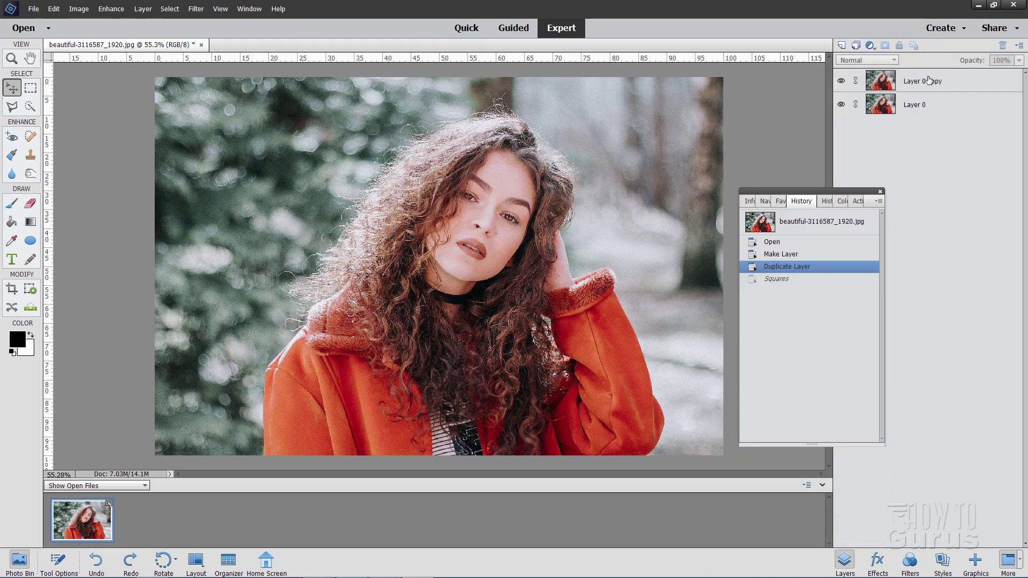
{"action": "left_click", "coordinate": [929, 81]}
{"action": "left_click", "coordinate": [878, 560]}
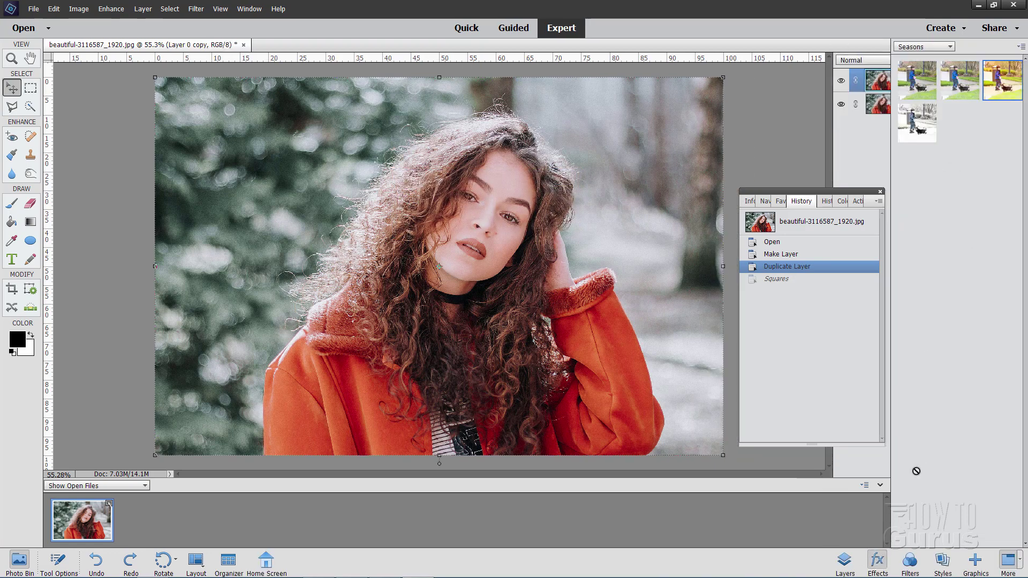
{"action": "double_click", "coordinate": [1005, 83]}
{"action": "left_click", "coordinate": [786, 267]}
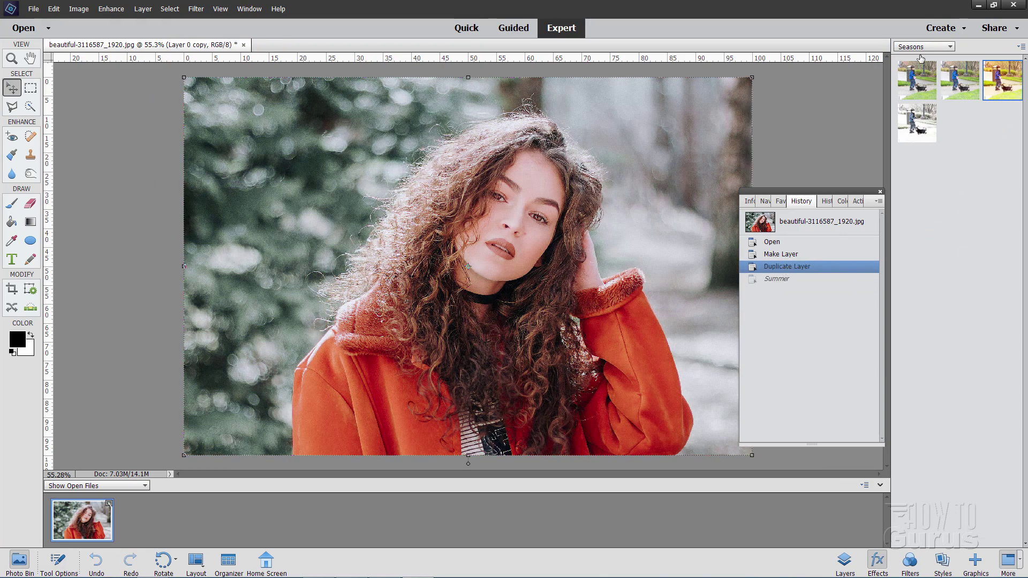
Preview the Lizard Skin texture and undo it.
{"action": "left_click", "coordinate": [924, 47]}
{"action": "left_click", "coordinate": [967, 94]}
{"action": "double_click", "coordinate": [921, 85]}
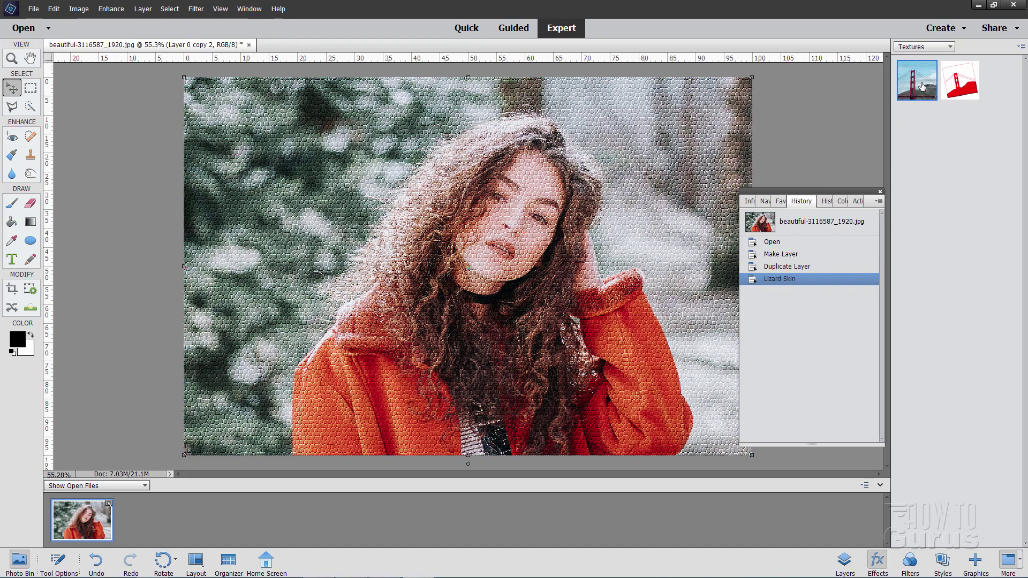
{"action": "left_click", "coordinate": [785, 267]}
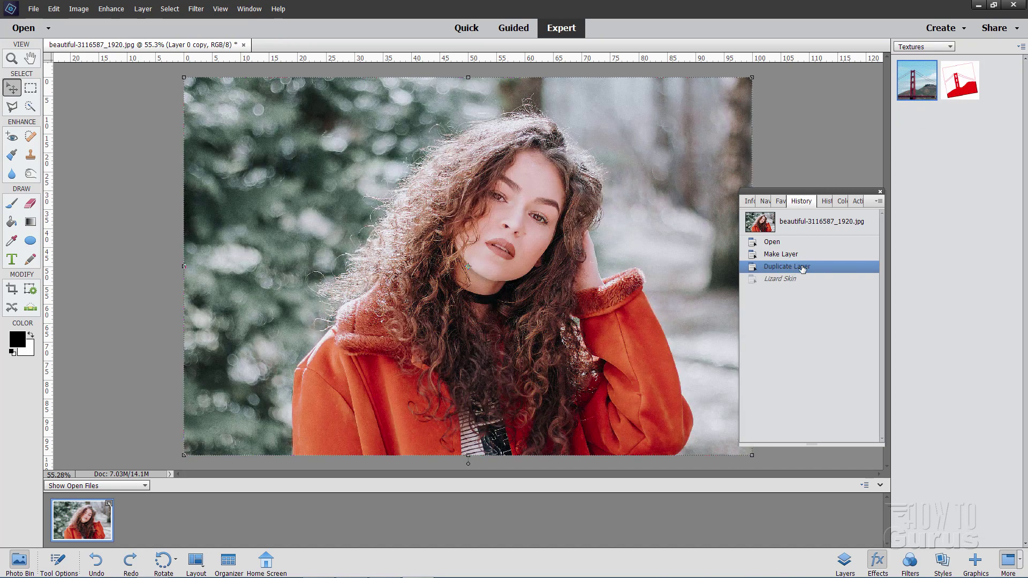
Apply Rubber Stamp, accepting the layer merge, then revert it via Duplicate Layer.
{"action": "double_click", "coordinate": [959, 102]}
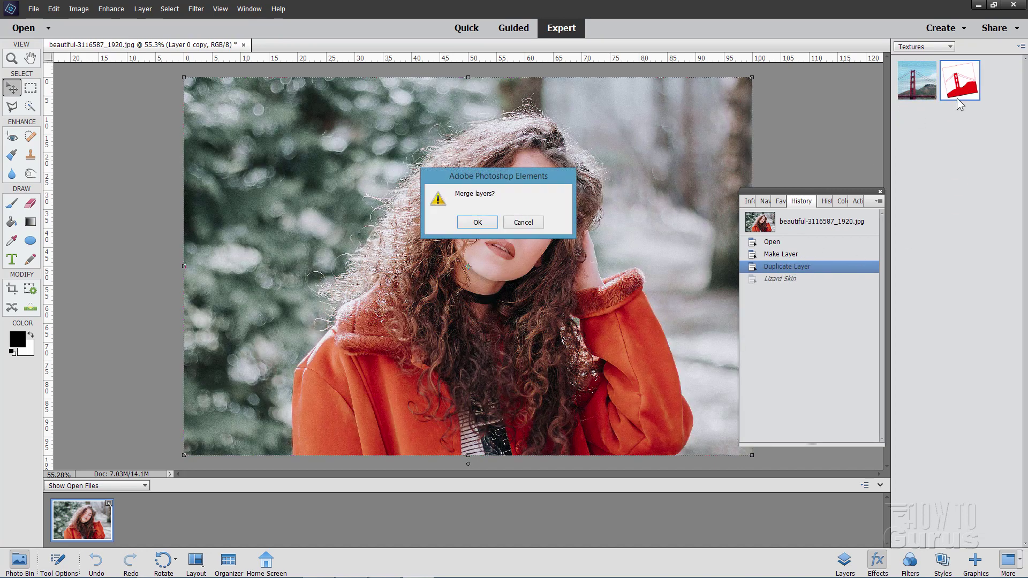
{"action": "left_click", "coordinate": [491, 220]}
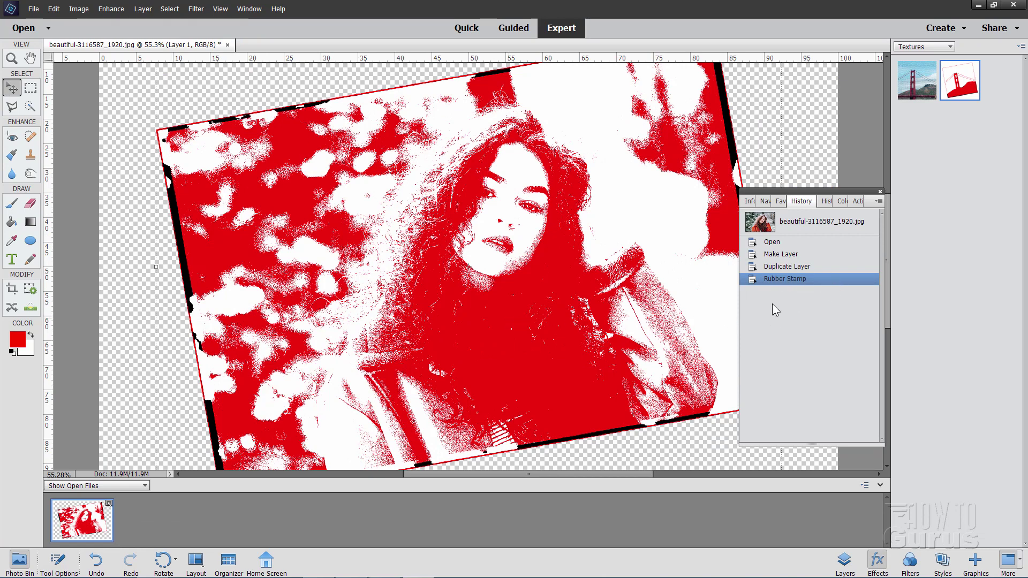
{"action": "left_click", "coordinate": [776, 267]}
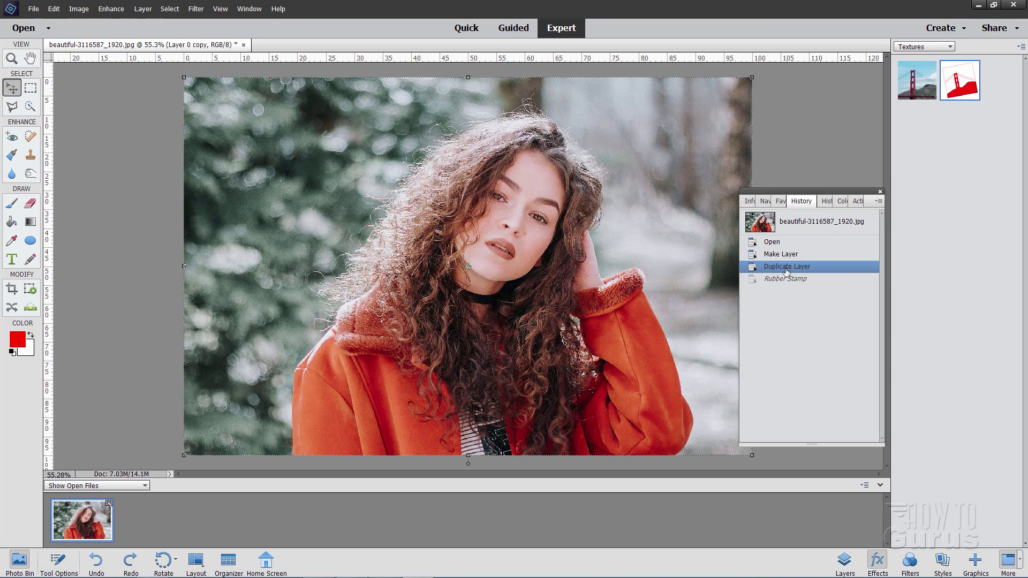
{"action": "left_click", "coordinate": [925, 47]}
Preview the Vintage Pencil Sketch effect, undo it, and switch back to Faded Photo presets.
{"action": "left_click", "coordinate": [923, 113]}
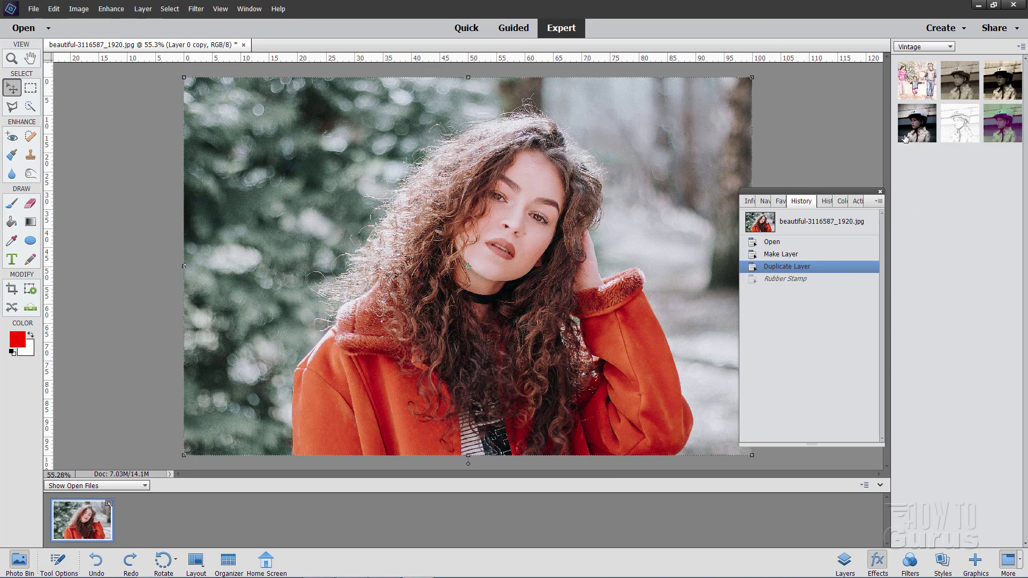
{"action": "left_click", "coordinate": [961, 128]}
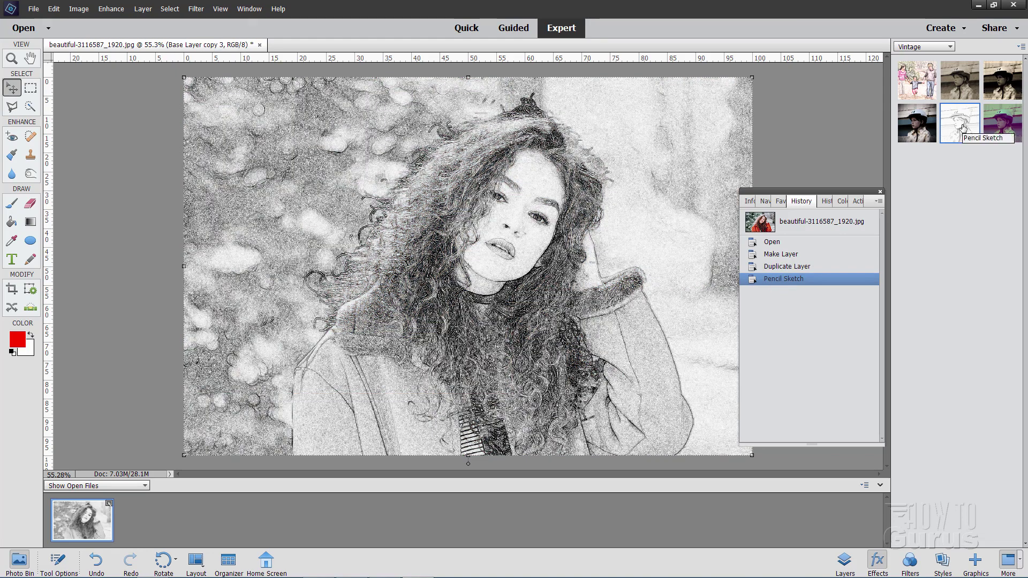
{"action": "left_click", "coordinate": [809, 267]}
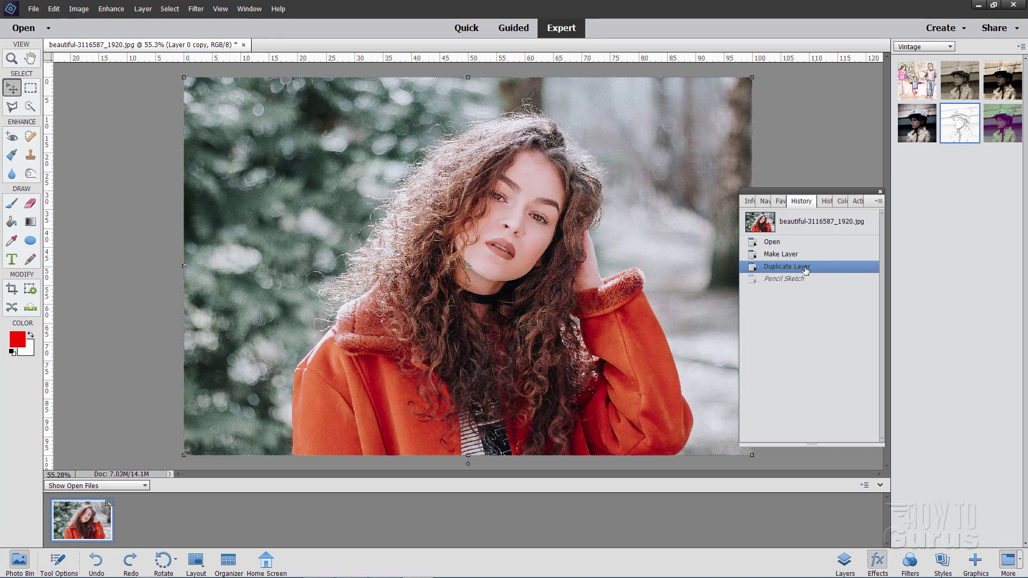
{"action": "left_click", "coordinate": [913, 46]}
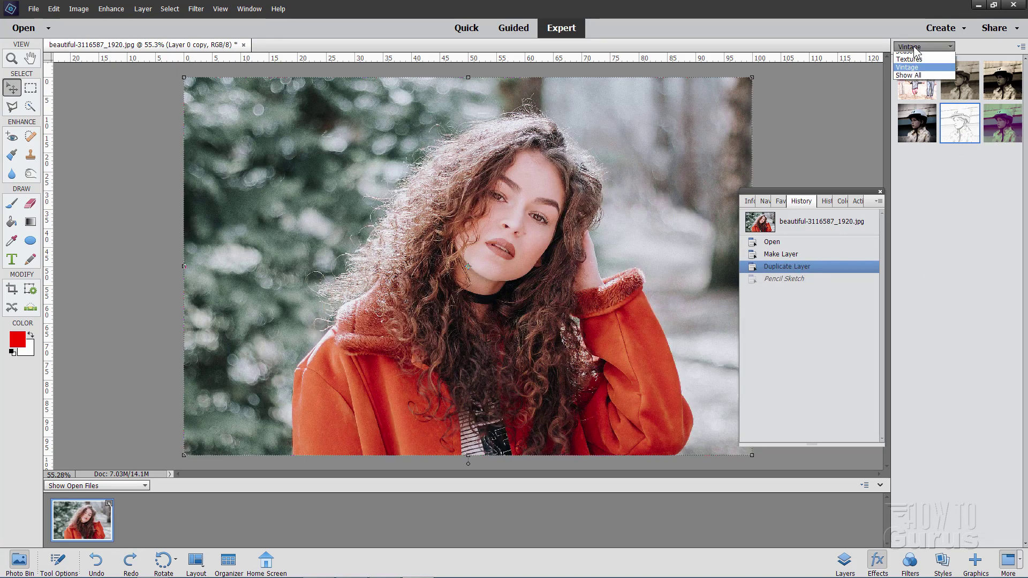
{"action": "left_click", "coordinate": [917, 57]}
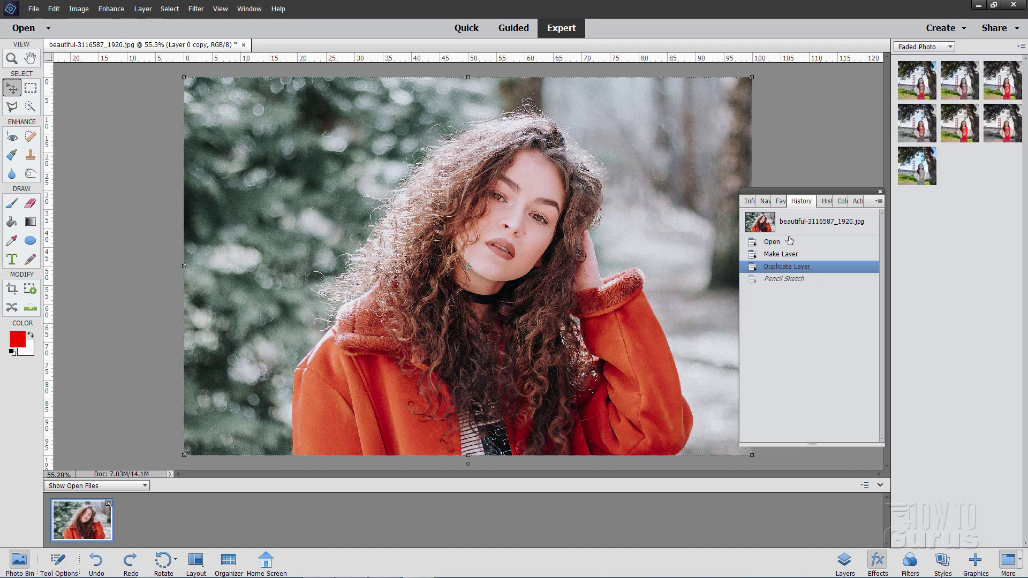